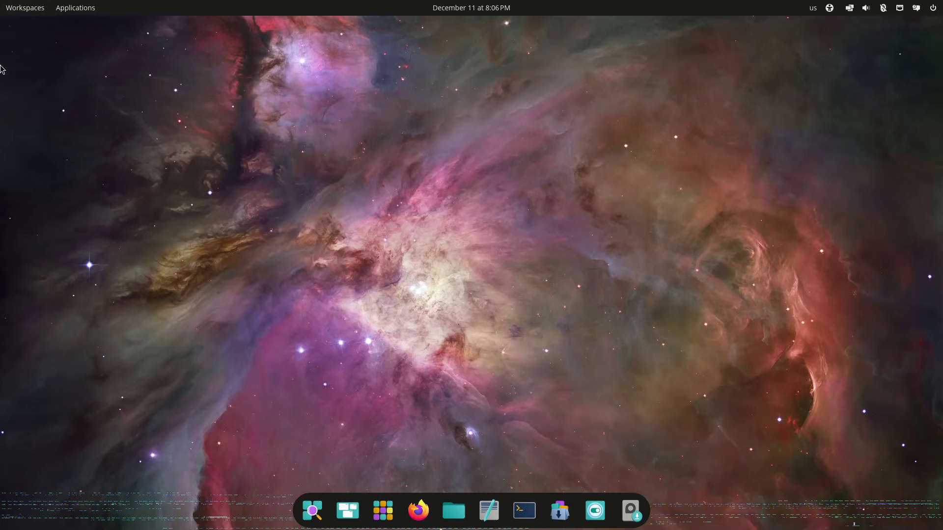
- Find System Monitor by searching for "moni", open it and view its resource usage graphs
{"action": "key", "text": "super"}
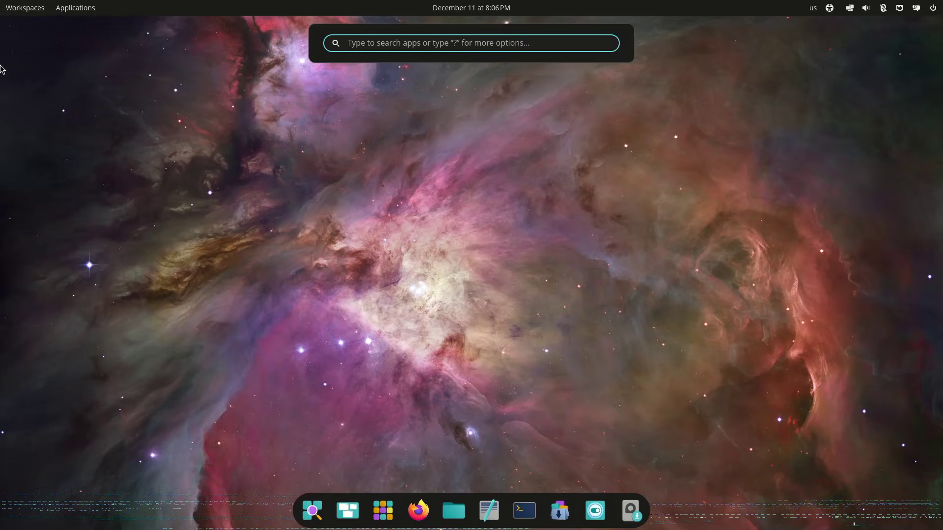
{"action": "type", "text": "moni"}
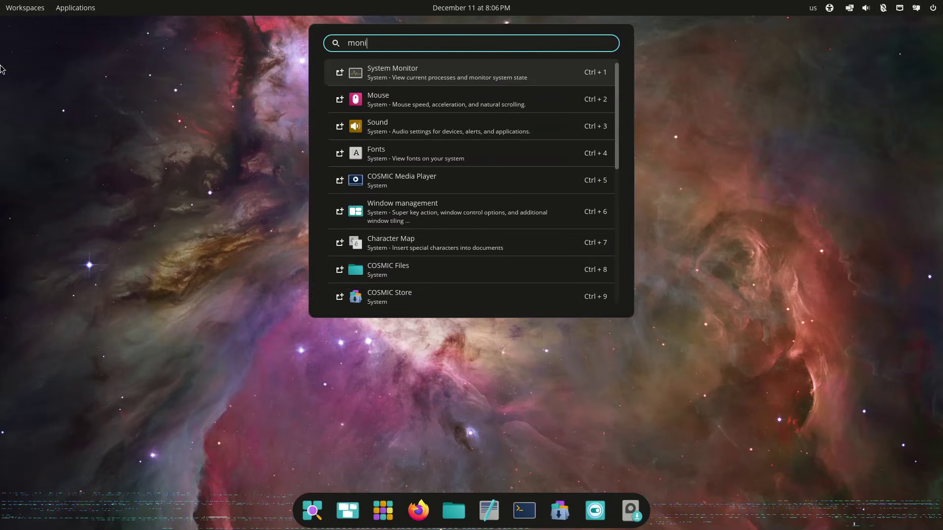
{"action": "left_click", "coordinate": [450, 71]}
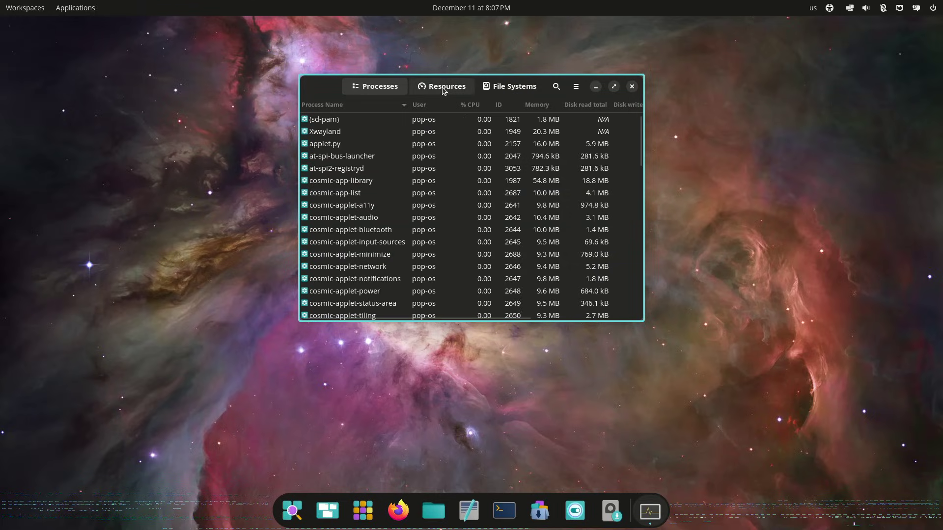
{"action": "left_click", "coordinate": [443, 87]}
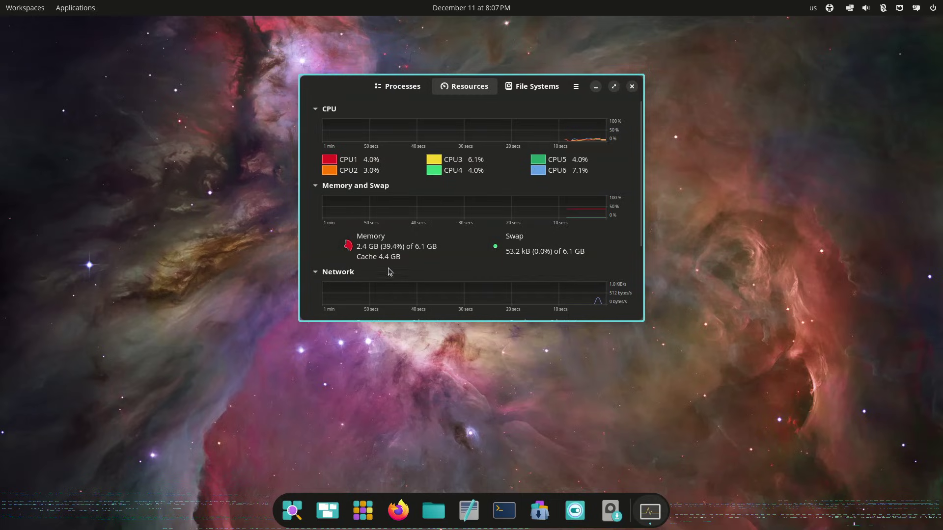
- Move the System Monitor window down and to the left, and maximize it with the process list shown
{"action": "left_click_drag", "start_coordinate": [348, 88], "coordinate": [233, 120]}
{"action": "left_click", "coordinate": [265, 118]}
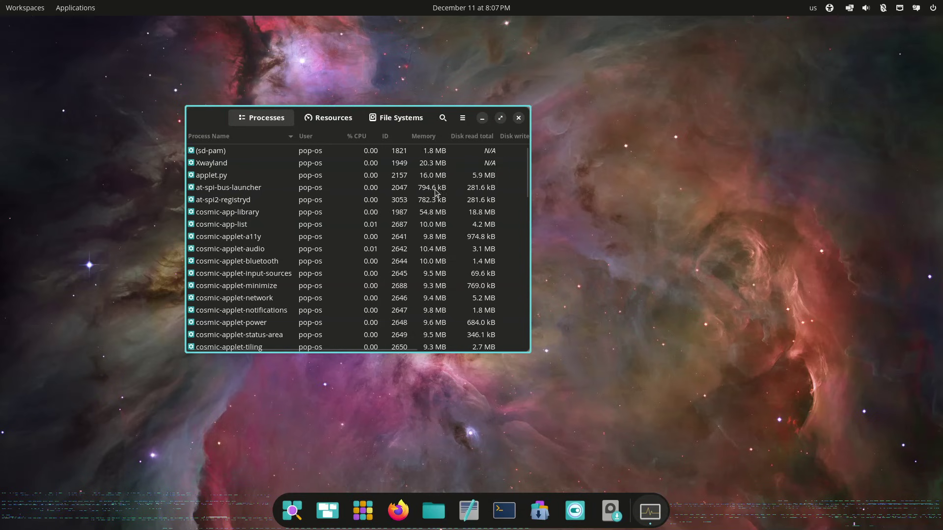
{"action": "left_click", "coordinate": [500, 118]}
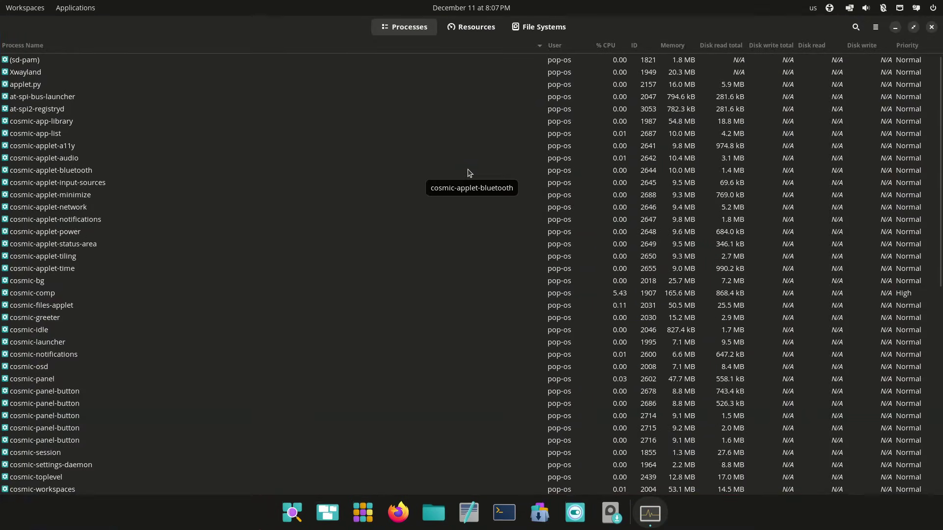
- Look through the whole process list, sorting it by CPU usage and by memory
{"action": "scroll", "coordinate": [657, 253], "scroll_direction": "down", "scroll_amount": 10}
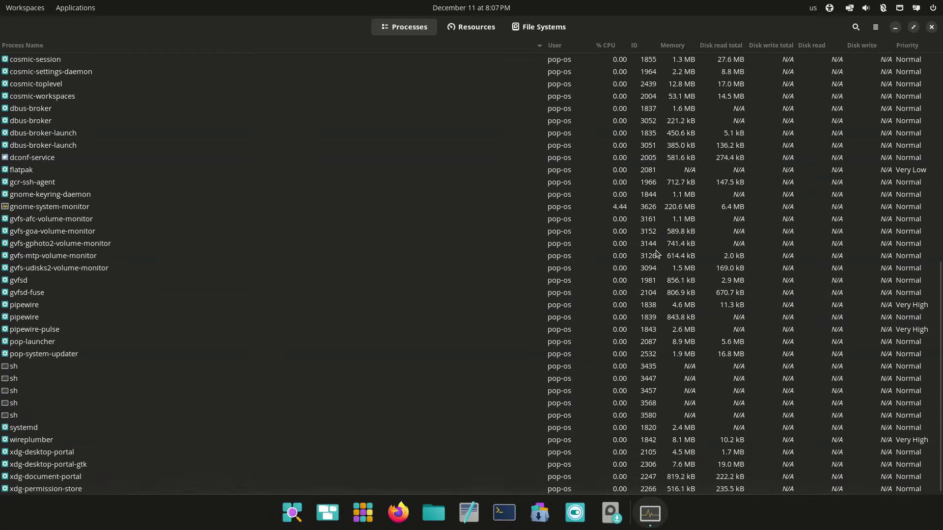
{"action": "scroll", "coordinate": [657, 253], "scroll_direction": "up", "scroll_amount": 9}
{"action": "scroll", "coordinate": [657, 253], "scroll_direction": "up", "scroll_amount": 2}
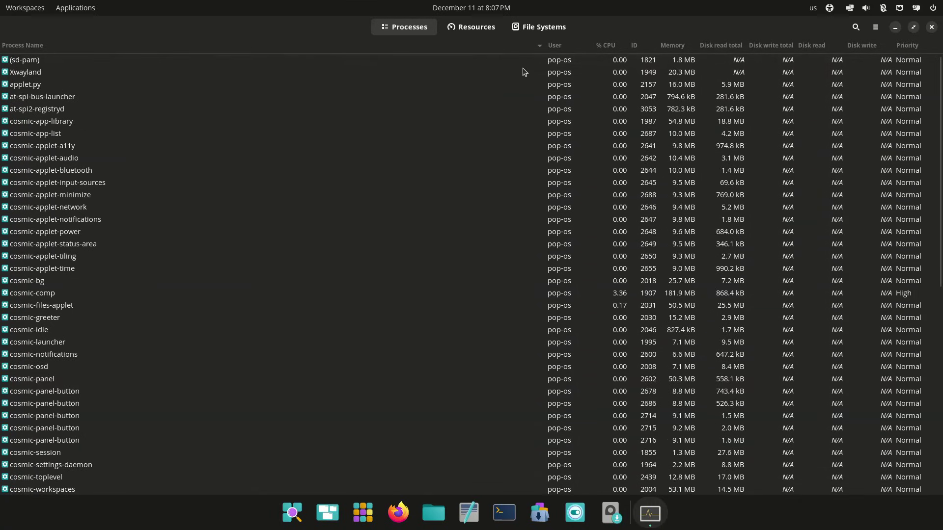
{"action": "left_click", "coordinate": [617, 48]}
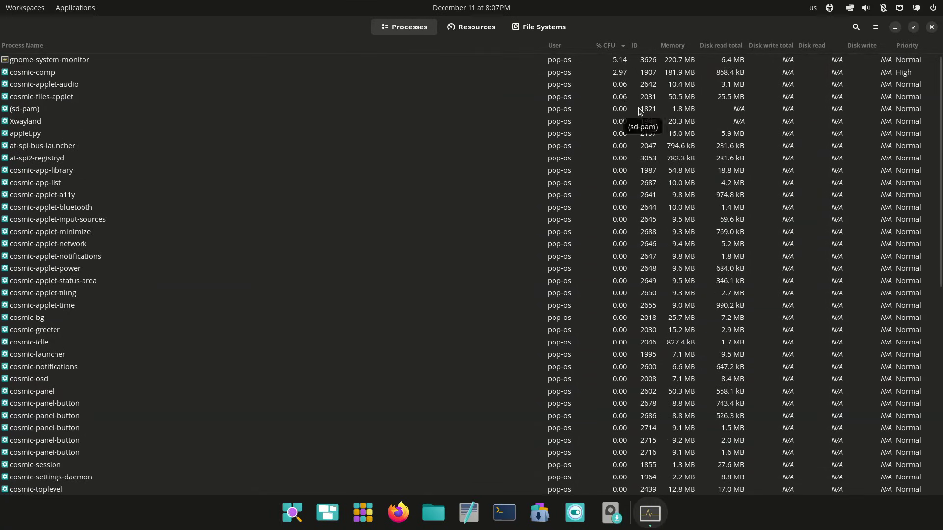
{"action": "left_click", "coordinate": [668, 46]}
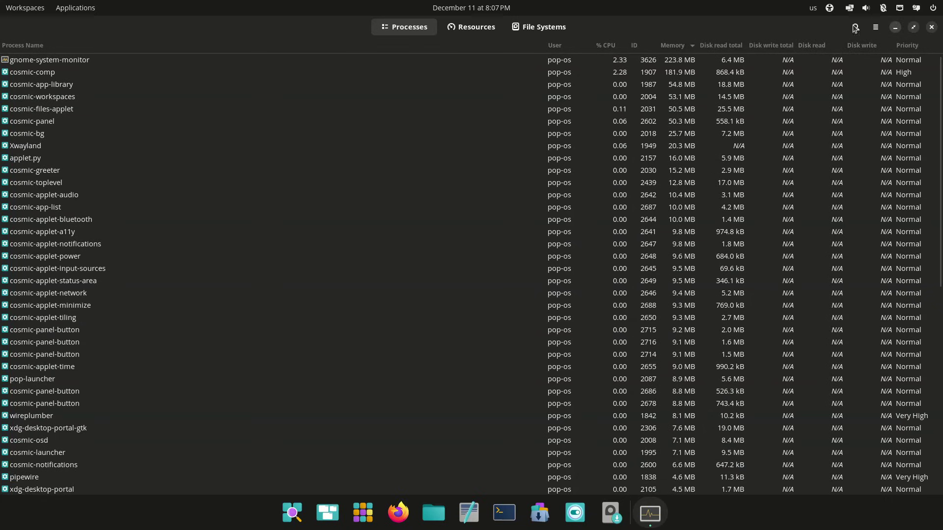
- View the mounted file systems and the System Monitor version information, and close System Monitor
{"action": "left_click", "coordinate": [560, 30]}
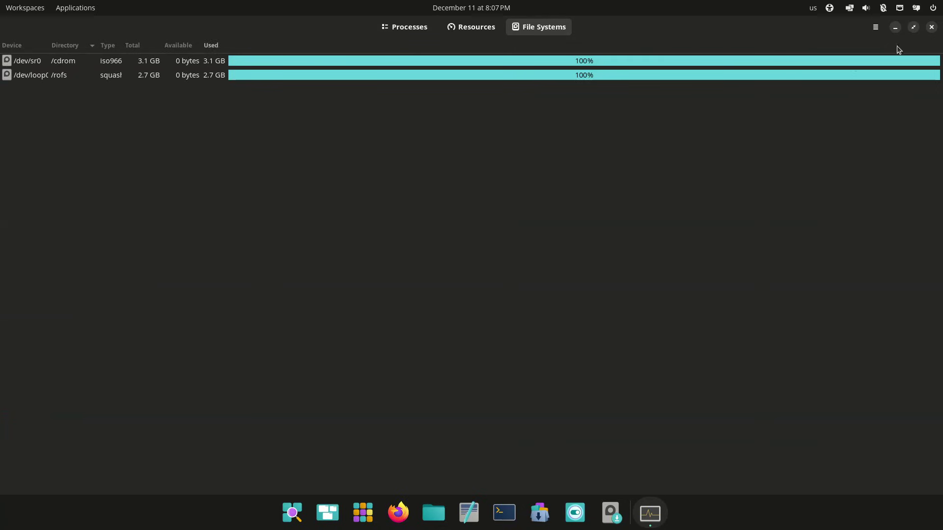
{"action": "left_click", "coordinate": [875, 27]}
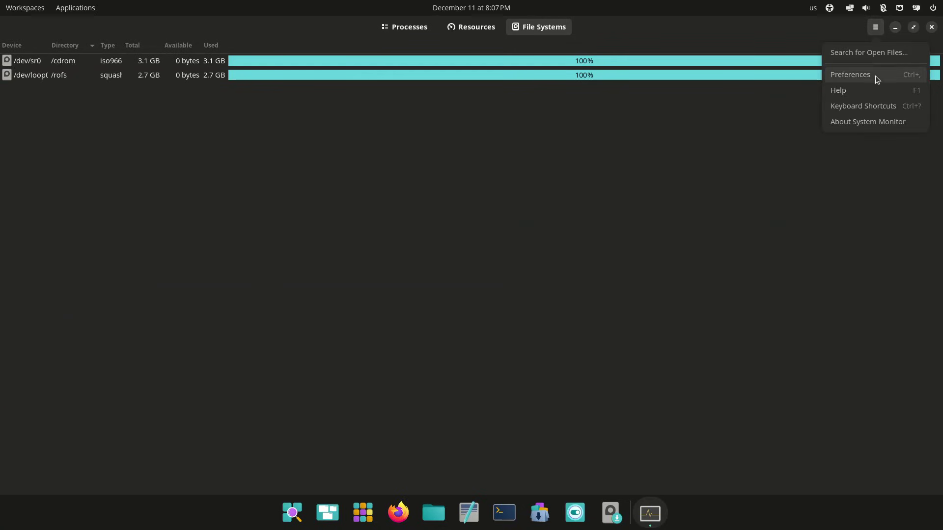
{"action": "left_click", "coordinate": [865, 122]}
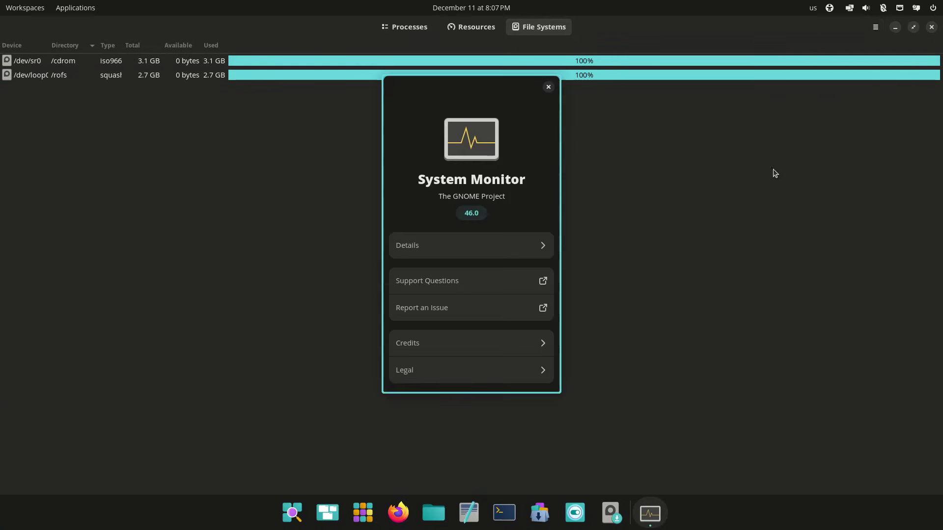
{"action": "left_click", "coordinate": [549, 87]}
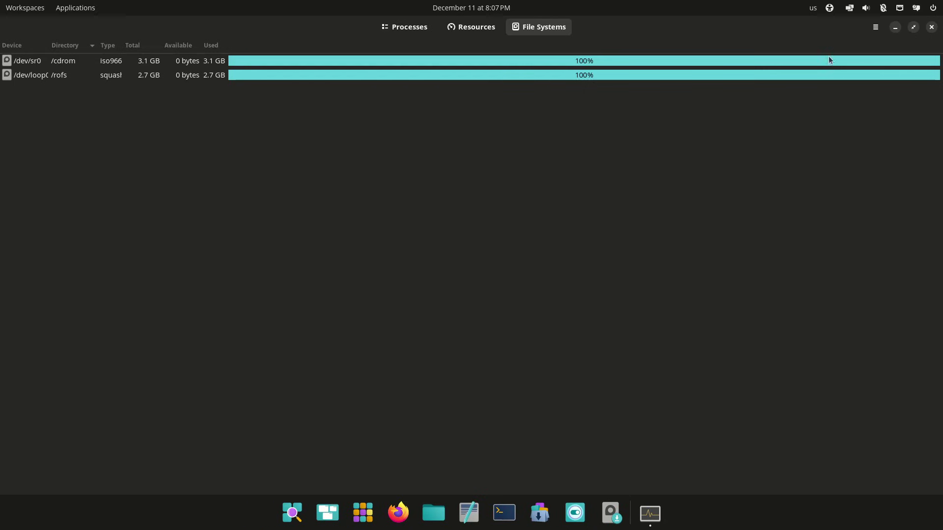
{"action": "left_click", "coordinate": [933, 28]}
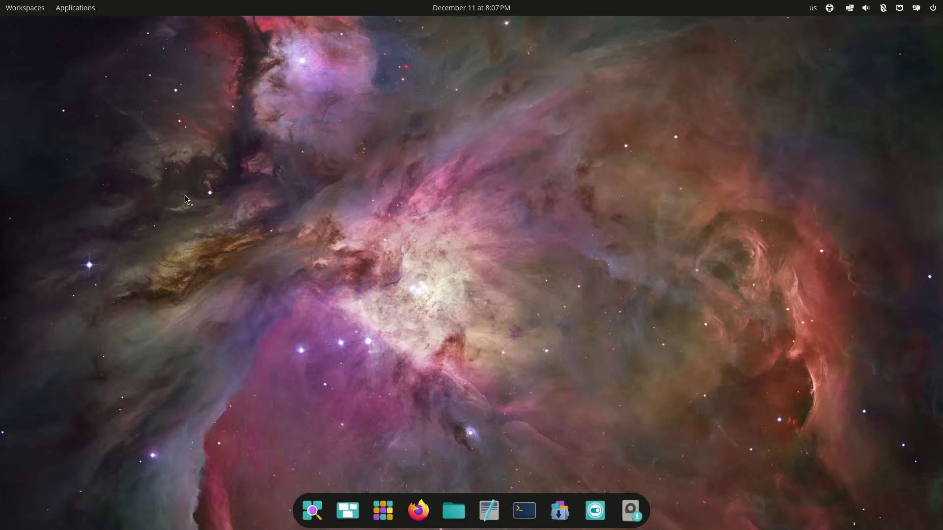
- Open COSMIC Files from the application library and review its file, editing, view and sorting options
{"action": "left_click", "coordinate": [69, 7]}
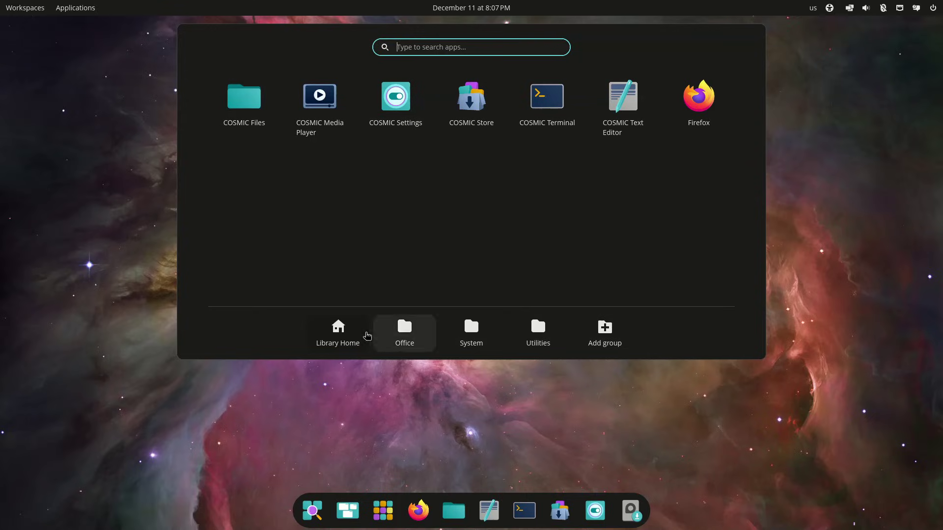
{"action": "left_click", "coordinate": [245, 115]}
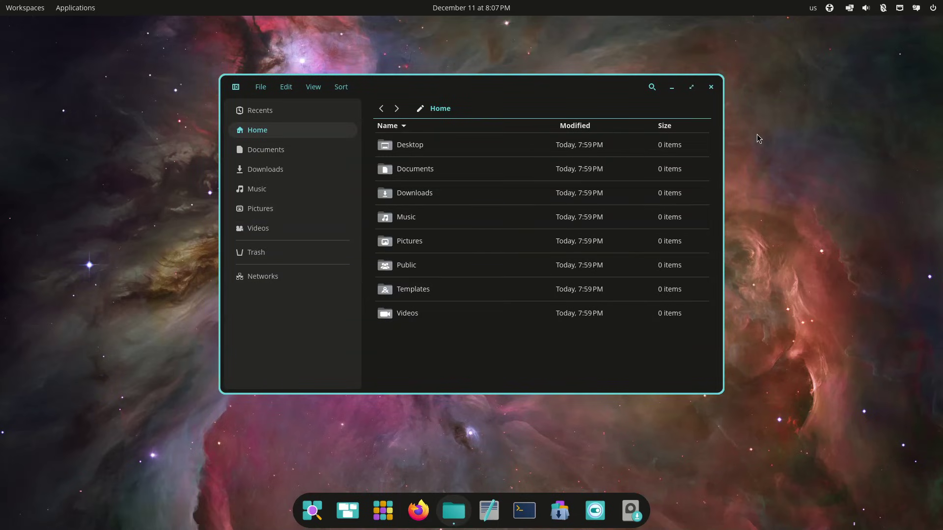
{"action": "left_click", "coordinate": [257, 91]}
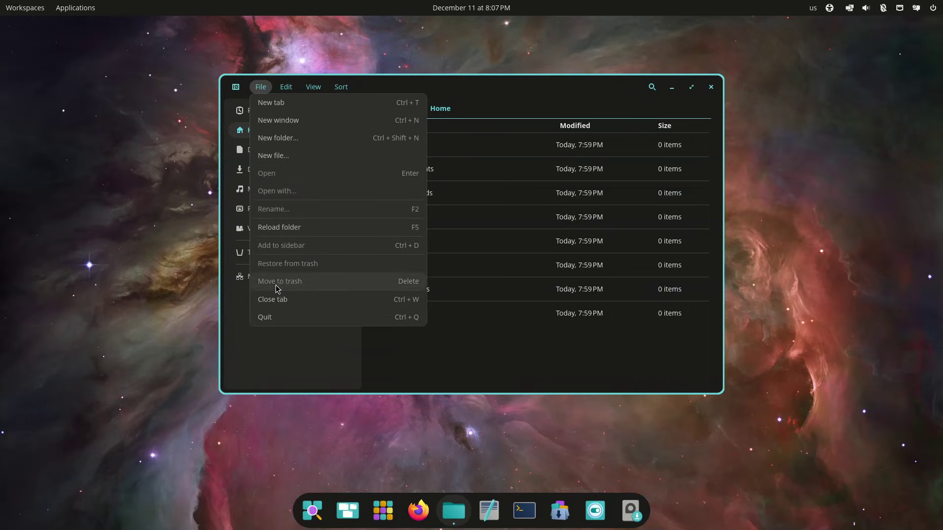
{"action": "left_click", "coordinate": [277, 89]}
{"action": "left_click", "coordinate": [290, 90]}
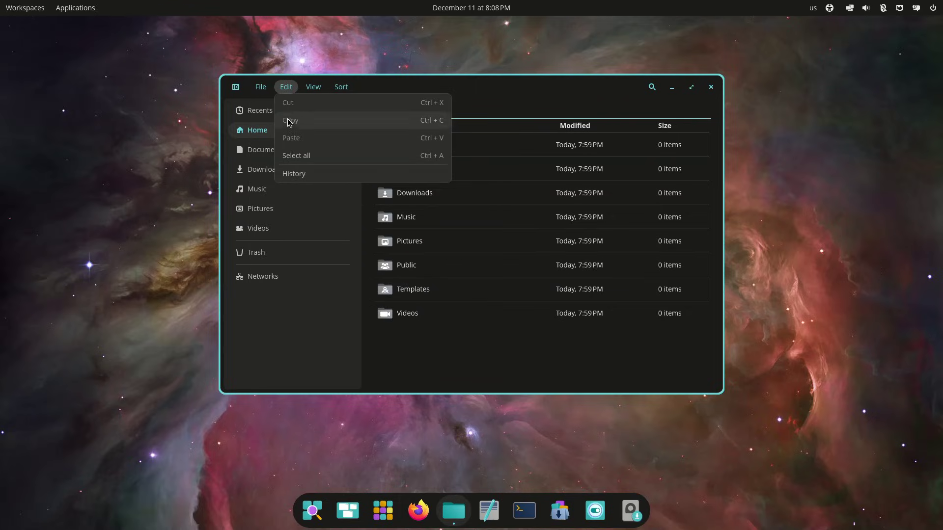
{"action": "left_click", "coordinate": [313, 87]}
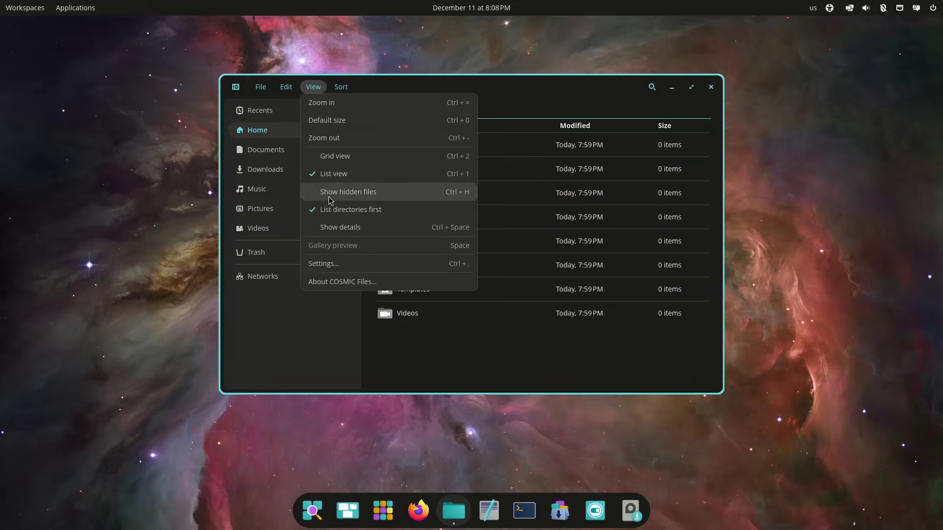
{"action": "left_click", "coordinate": [335, 87]}
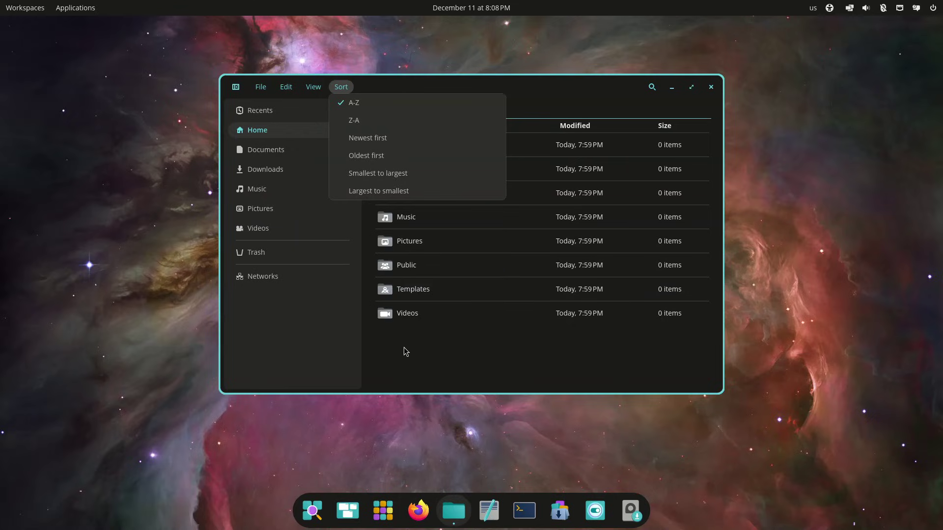
{"action": "left_click", "coordinate": [402, 362]}
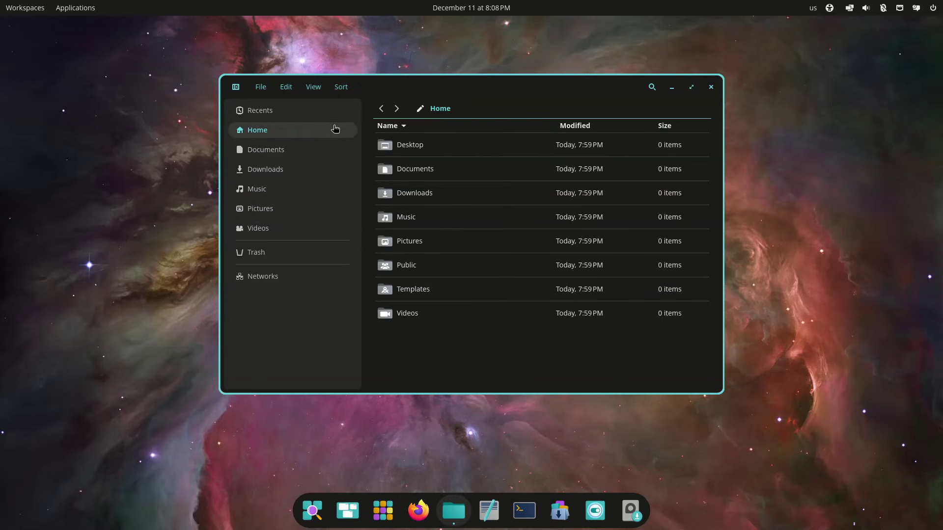
- Try to edit the Home location path, and open and dismiss the file search
{"action": "left_click", "coordinate": [433, 110]}
{"action": "left_click", "coordinate": [420, 109]}
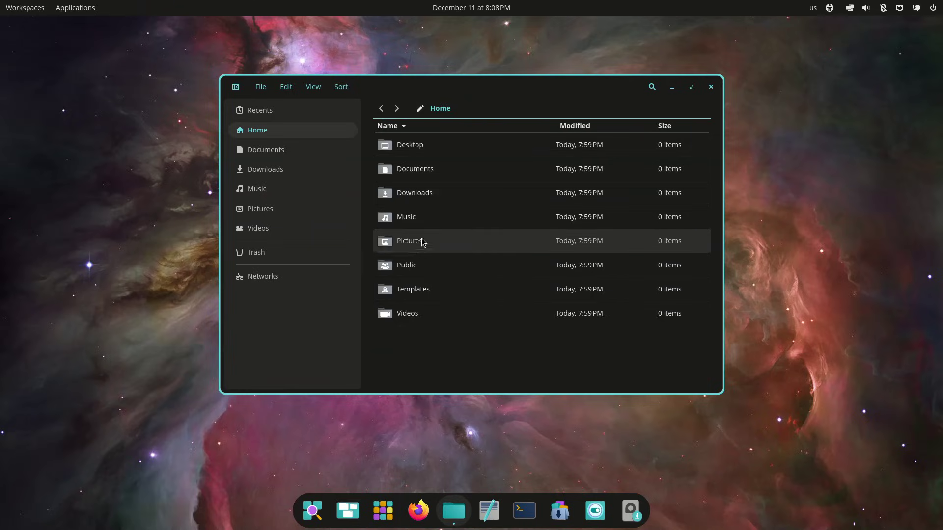
{"action": "left_click", "coordinate": [652, 87]}
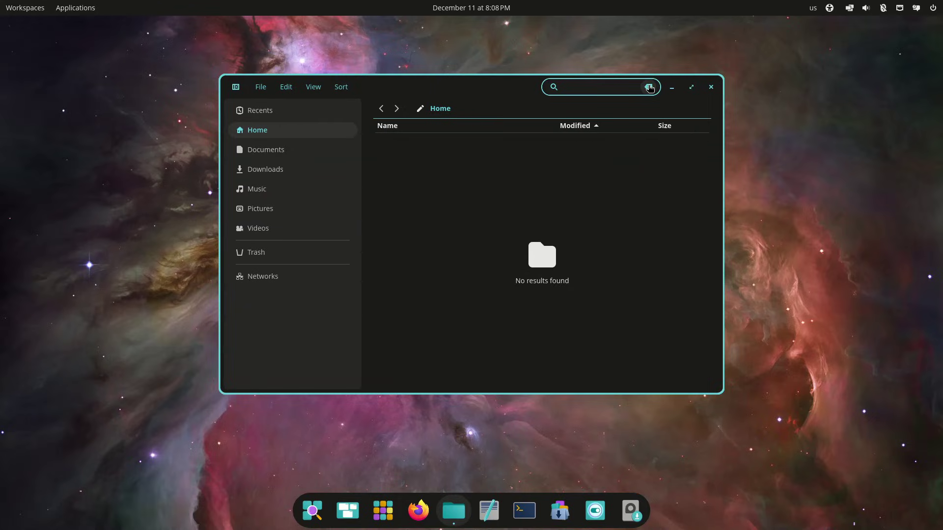
{"action": "left_click", "coordinate": [650, 87]}
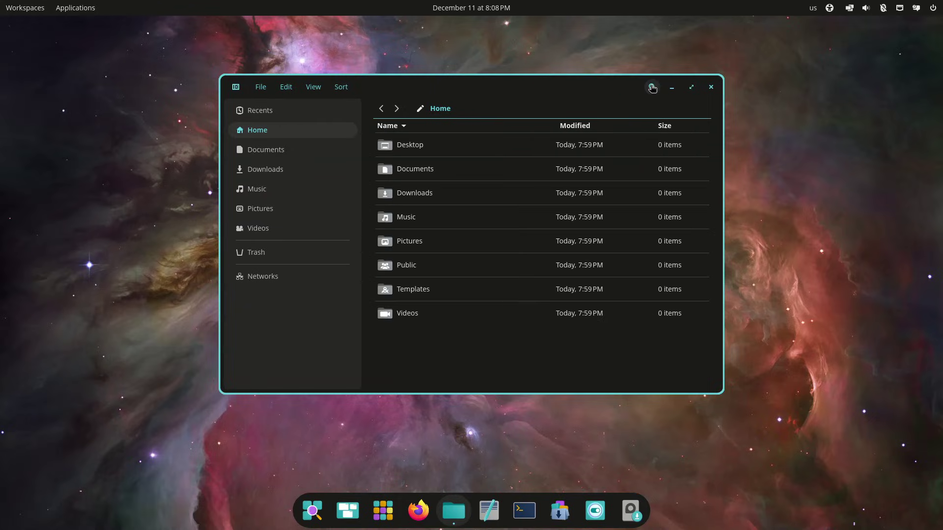
- Hide and show the navigation sidebar of COSMIC Files several times
{"action": "left_click", "coordinate": [236, 88]}
{"action": "left_click", "coordinate": [235, 89]}
{"action": "left_click", "coordinate": [235, 89]}
{"action": "left_click", "coordinate": [235, 89]}
{"action": "left_click", "coordinate": [236, 89]}
{"action": "left_click", "coordinate": [235, 89]}
{"action": "left_click", "coordinate": [236, 88]}
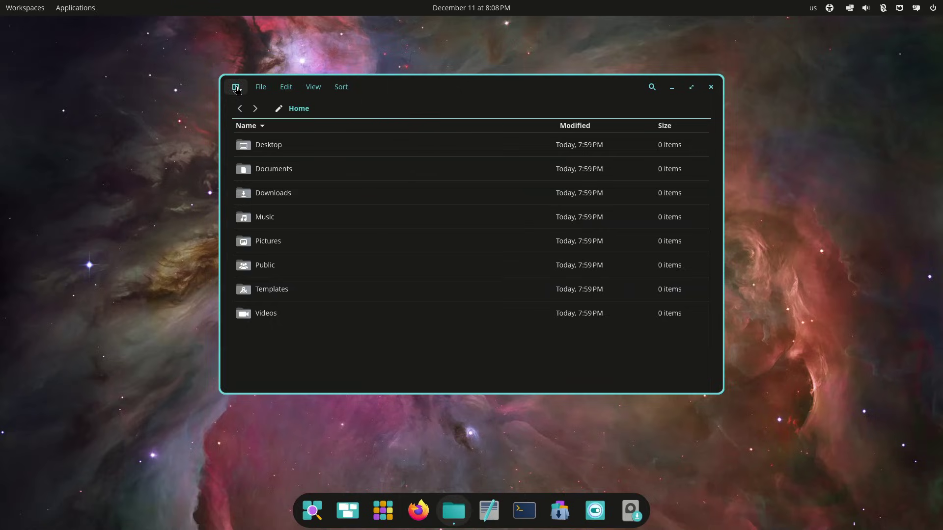
{"action": "left_click", "coordinate": [236, 88]}
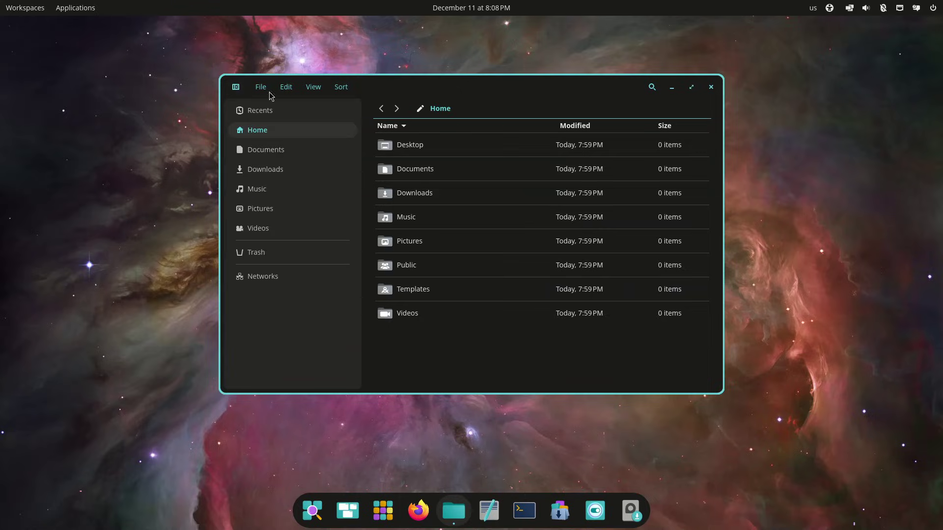
- Maximize and close COSMIC Files, and open COSMIC Media Player from the application library
{"action": "left_click", "coordinate": [691, 87]}
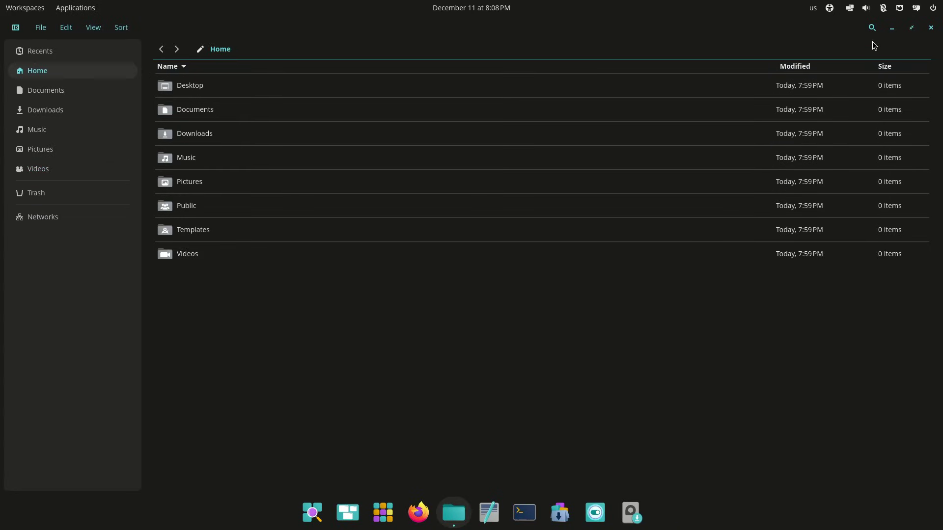
{"action": "left_click", "coordinate": [931, 27]}
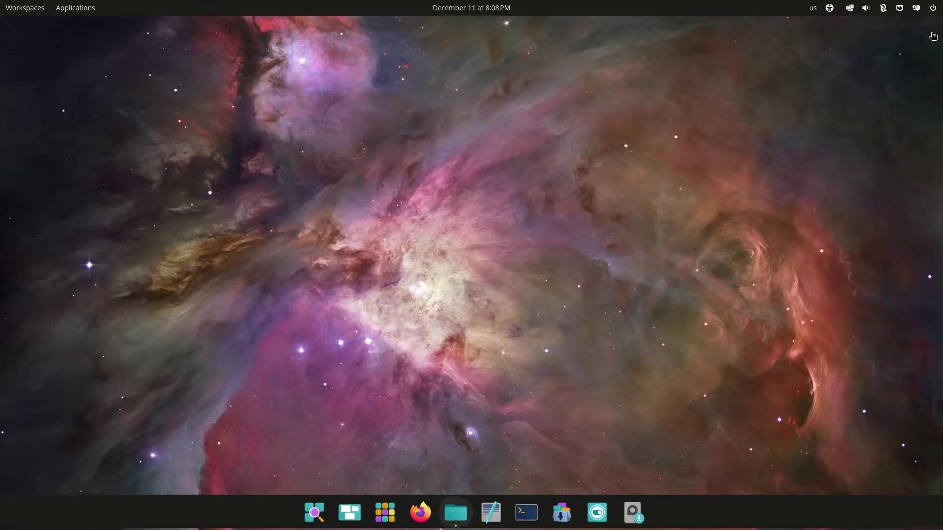
{"action": "left_click", "coordinate": [72, 9]}
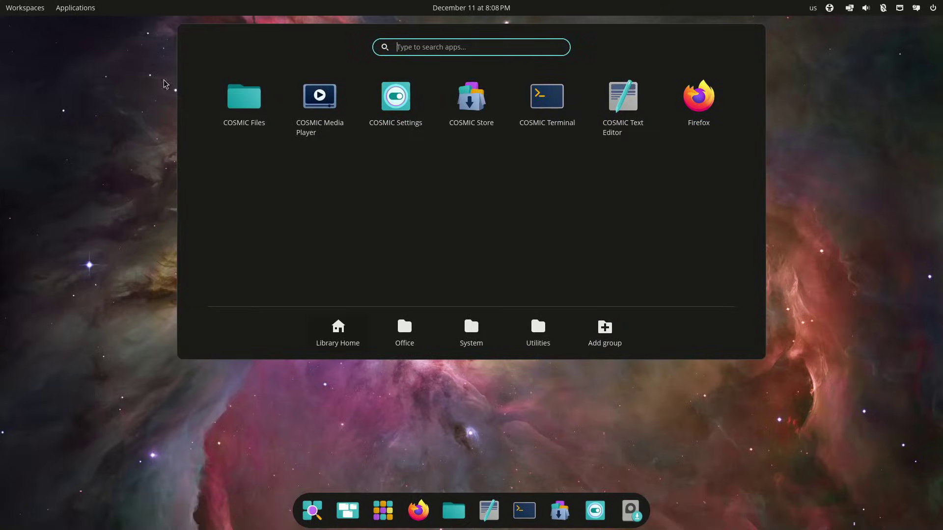
{"action": "left_click", "coordinate": [318, 94]}
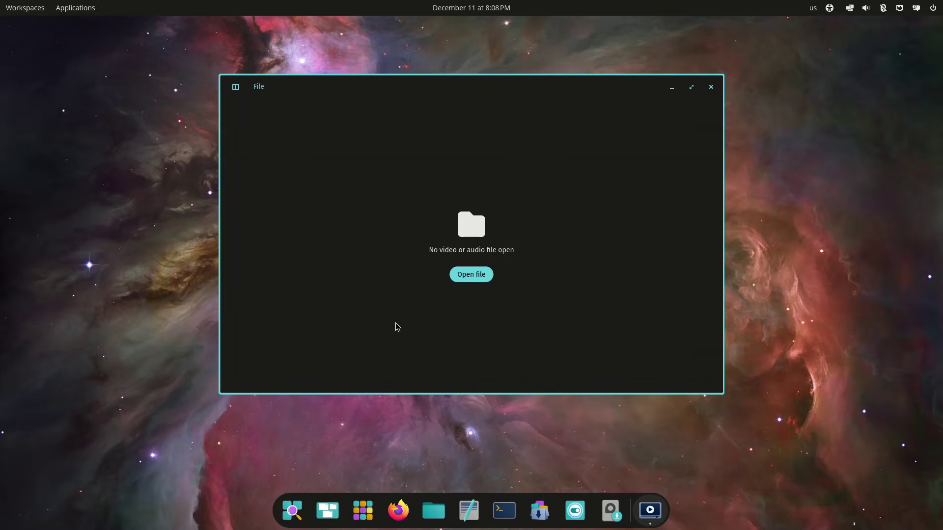
{"action": "left_click", "coordinate": [235, 89]}
{"action": "left_click", "coordinate": [235, 88]}
- Switch to Firefox to play a generated Speechma audio clip, and return to the Debian_LIVE virtual machine window
{"action": "key", "text": "Control_R+f"}
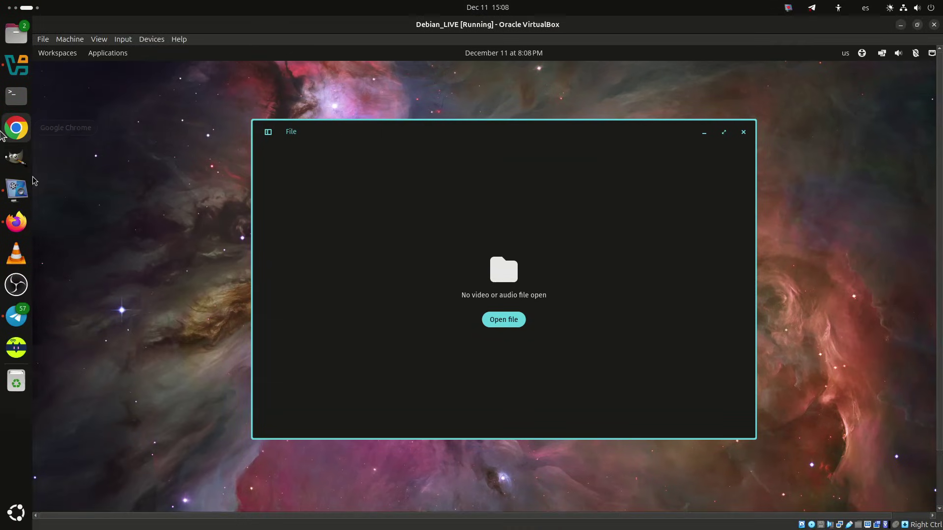
{"action": "left_click", "coordinate": [16, 221]}
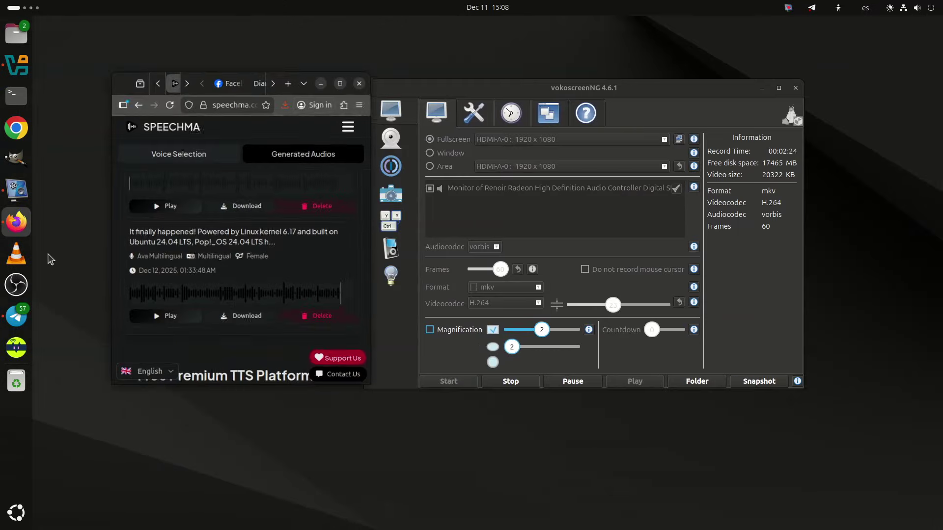
{"action": "left_click", "coordinate": [173, 206]}
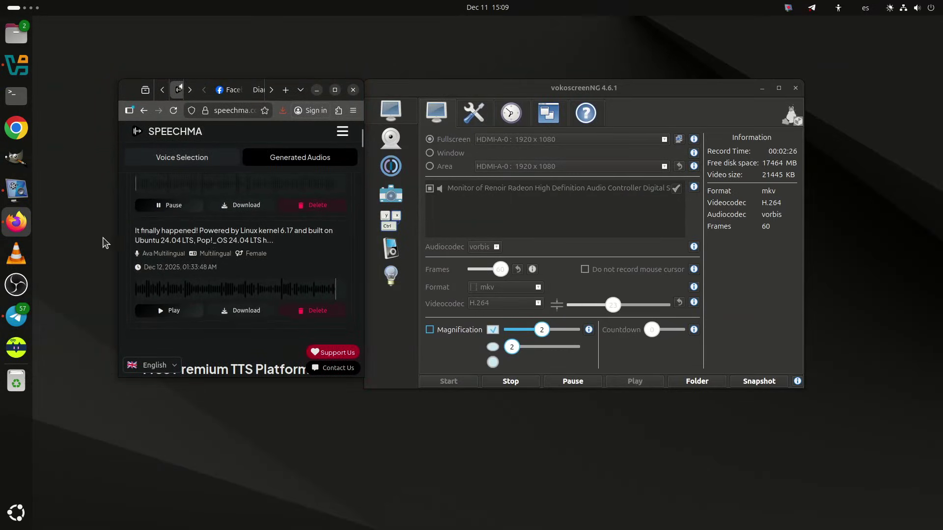
{"action": "left_click", "coordinate": [16, 65]}
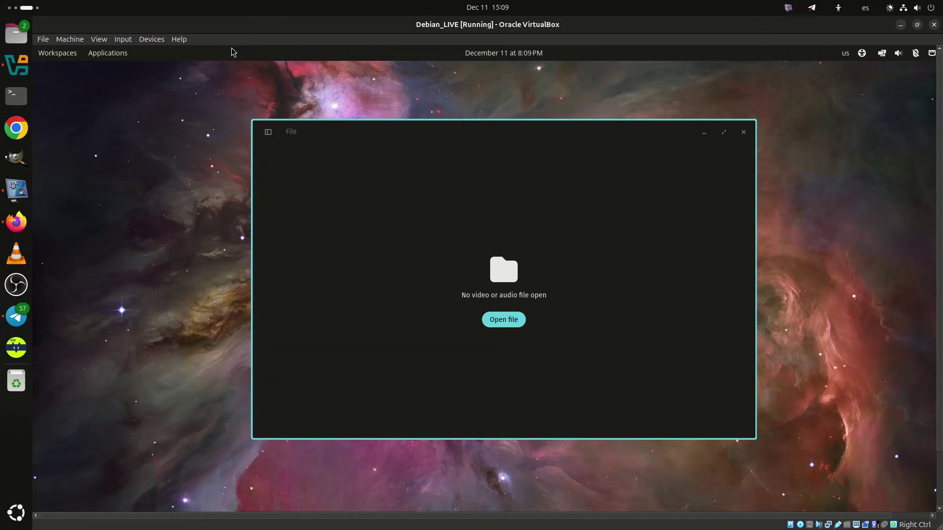
- Switch the virtual machine window to full-screen mode and close COSMIC Media Player
{"action": "left_click", "coordinate": [99, 39]}
{"action": "left_click", "coordinate": [121, 49]}
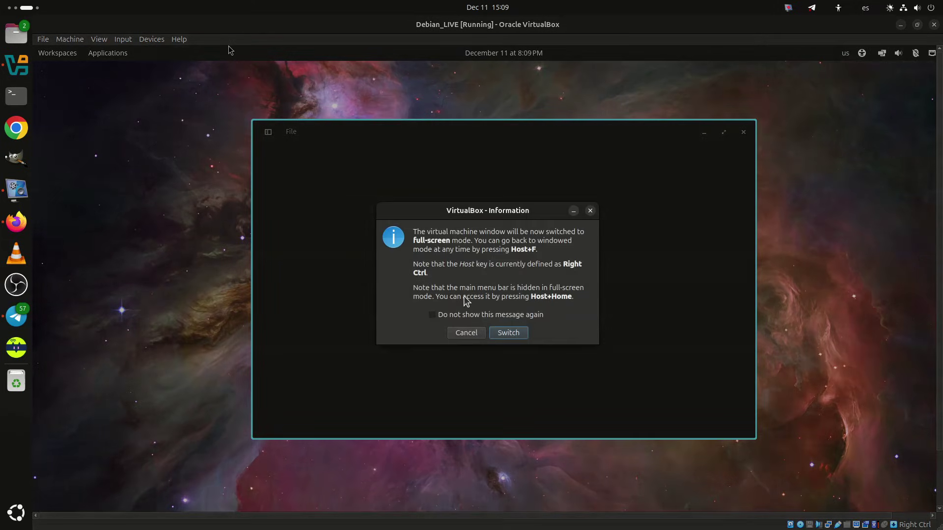
{"action": "left_click", "coordinate": [508, 332]}
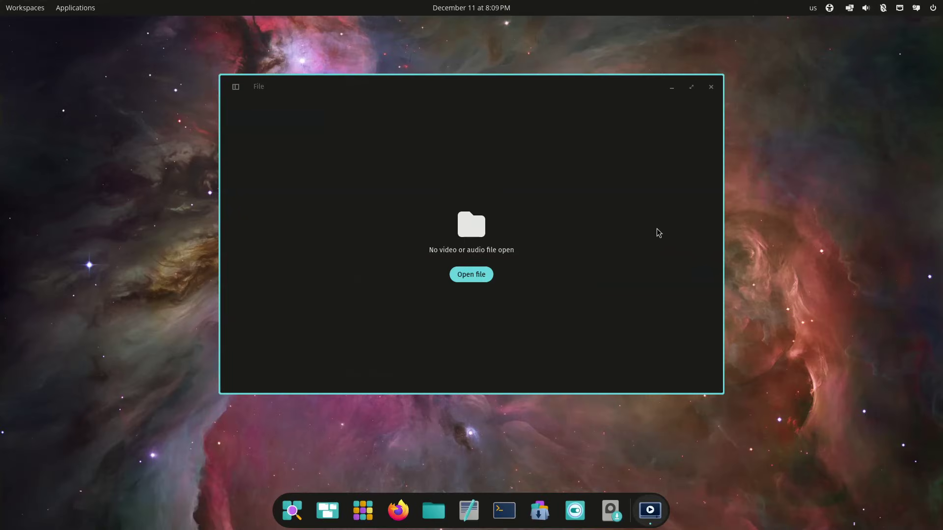
{"action": "left_click", "coordinate": [712, 86]}
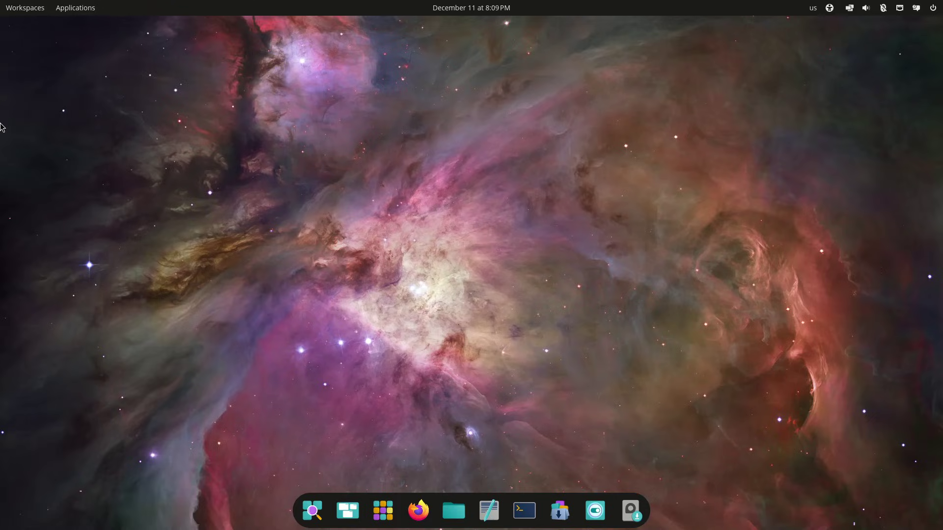
- Show the Launcher search, and open and close the Workspaces overview
{"action": "key", "text": "super"}
{"action": "key", "text": "Escape"}
{"action": "left_click", "coordinate": [307, 513]}
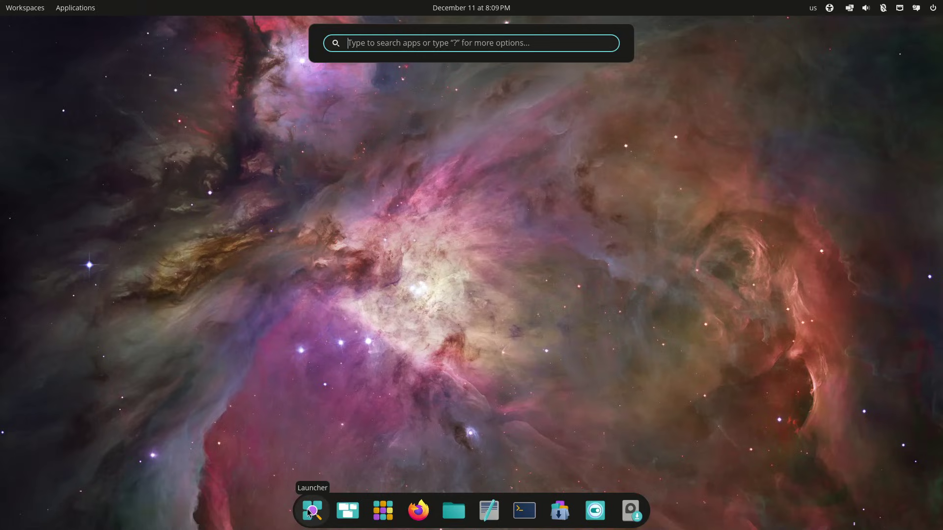
{"action": "left_click", "coordinate": [348, 512]}
{"action": "left_click", "coordinate": [347, 512]}
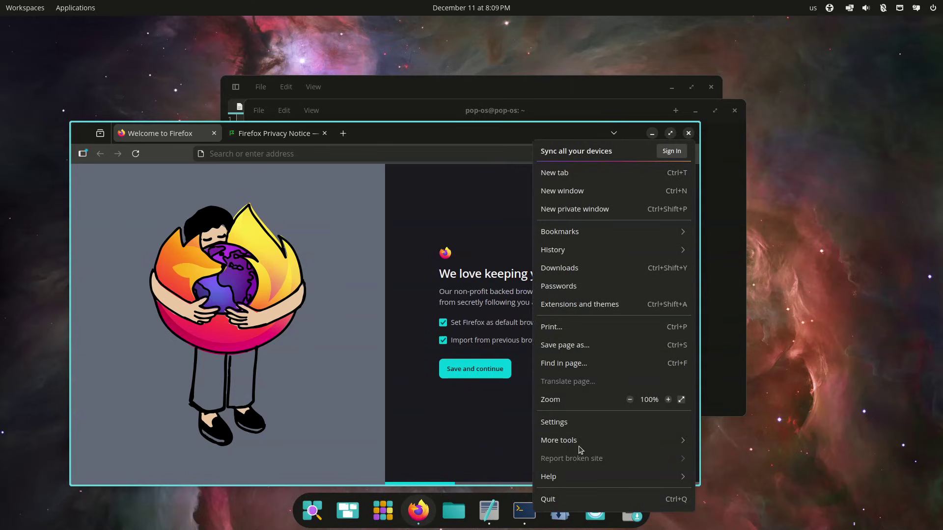
- View the About Mozilla Firefox information, then maximize and close the Firefox window
{"action": "left_click", "coordinate": [565, 475]}
{"action": "left_click", "coordinate": [585, 289]}
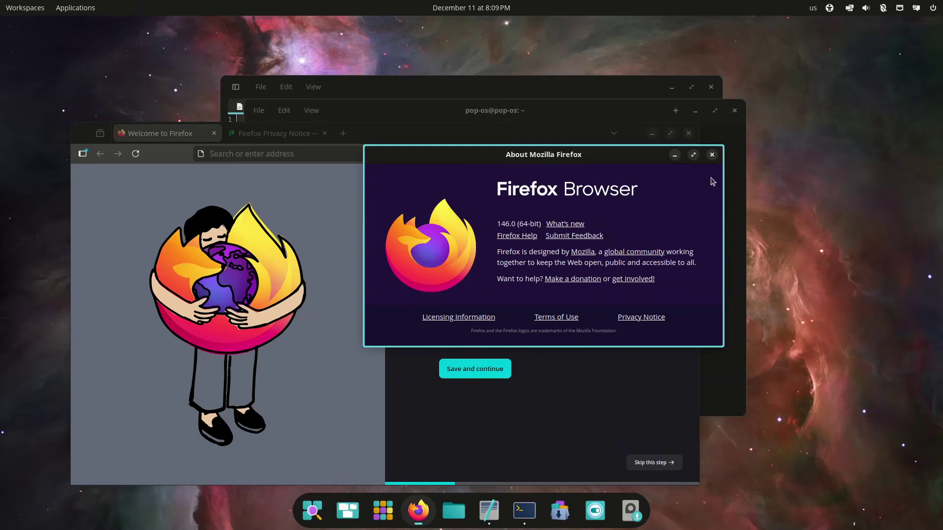
{"action": "left_click", "coordinate": [712, 155]}
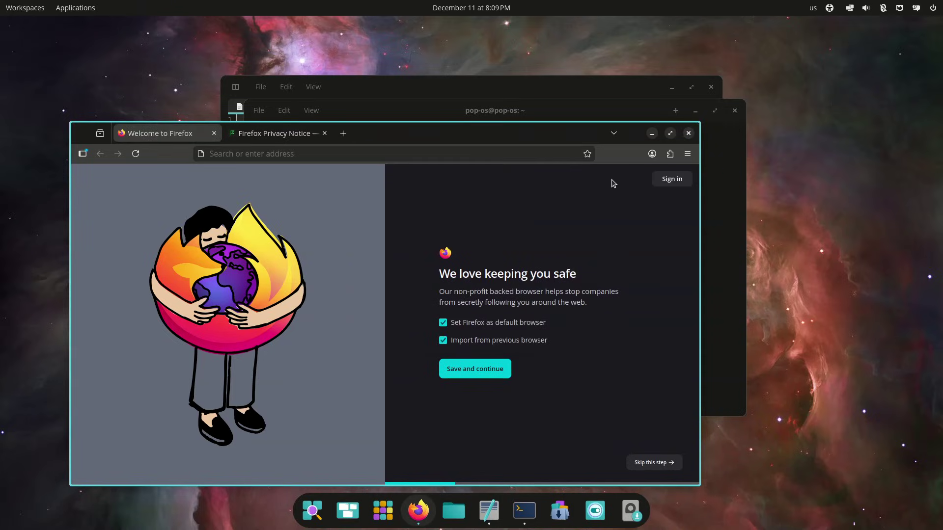
{"action": "left_click", "coordinate": [670, 133]}
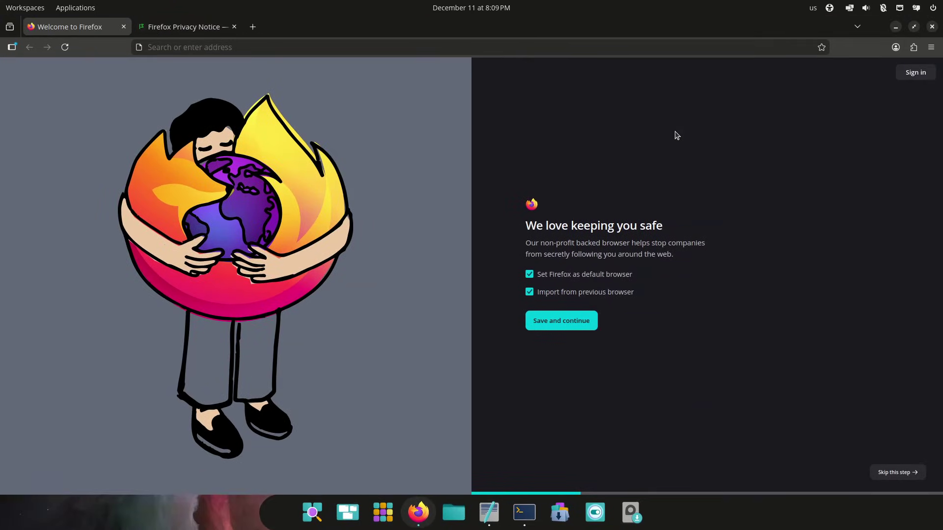
{"action": "left_click", "coordinate": [932, 27]}
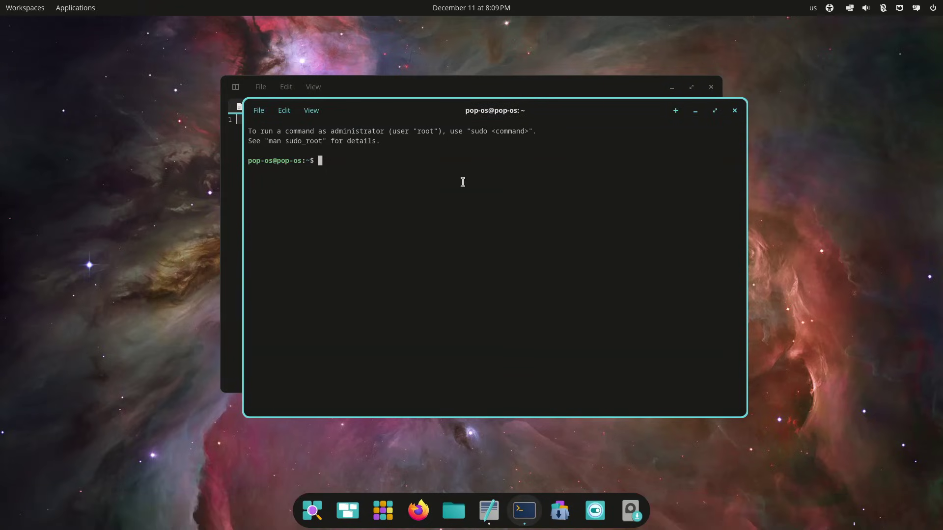
- Check the kernel version with uname -r in the terminal, highlight the output and close the terminal
{"action": "type", "text": "uname -r"}
{"action": "key", "text": "Return"}
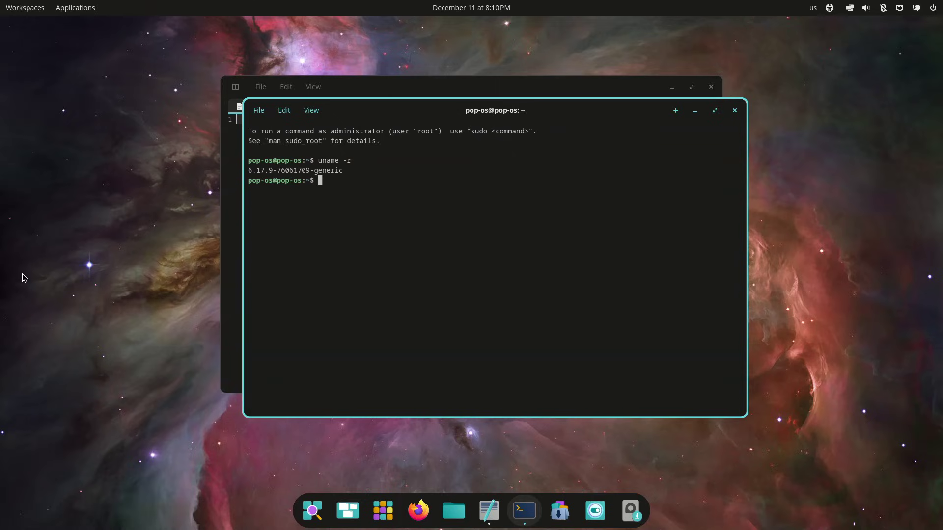
{"action": "left_click_drag", "start_coordinate": [272, 174], "coordinate": [234, 177]}
{"action": "left_click", "coordinate": [734, 110]}
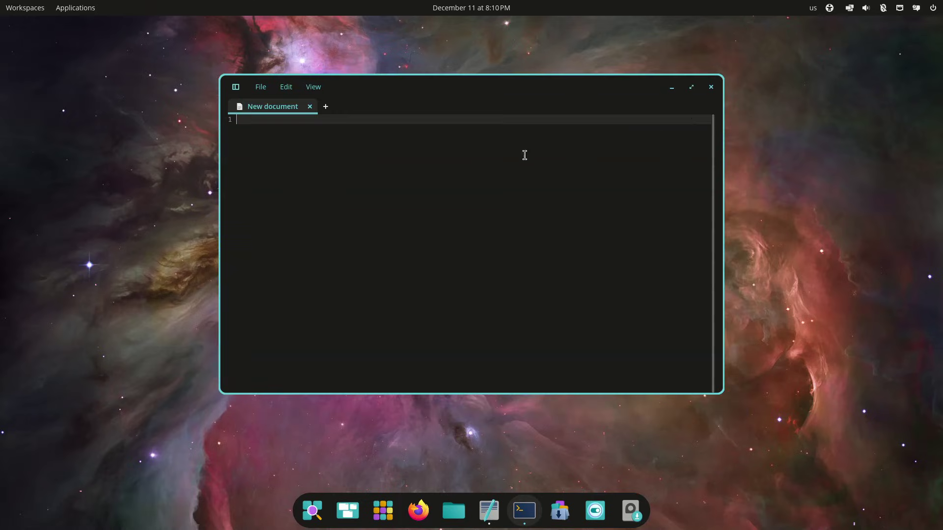
- Look through the sidebar and menus of COSMIC Text Editor, view its About information and close the editor
{"action": "left_click", "coordinate": [236, 88]}
{"action": "left_click", "coordinate": [245, 90]}
{"action": "left_click", "coordinate": [260, 88]}
{"action": "left_click", "coordinate": [260, 87]}
{"action": "left_click", "coordinate": [261, 87]}
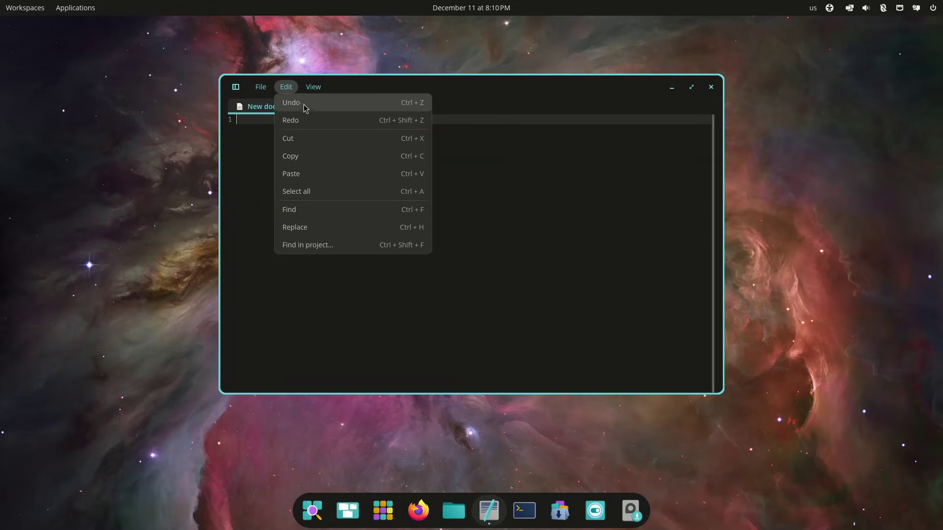
{"action": "mouse_move", "coordinate": [317, 90]}
{"action": "left_click", "coordinate": [314, 244]}
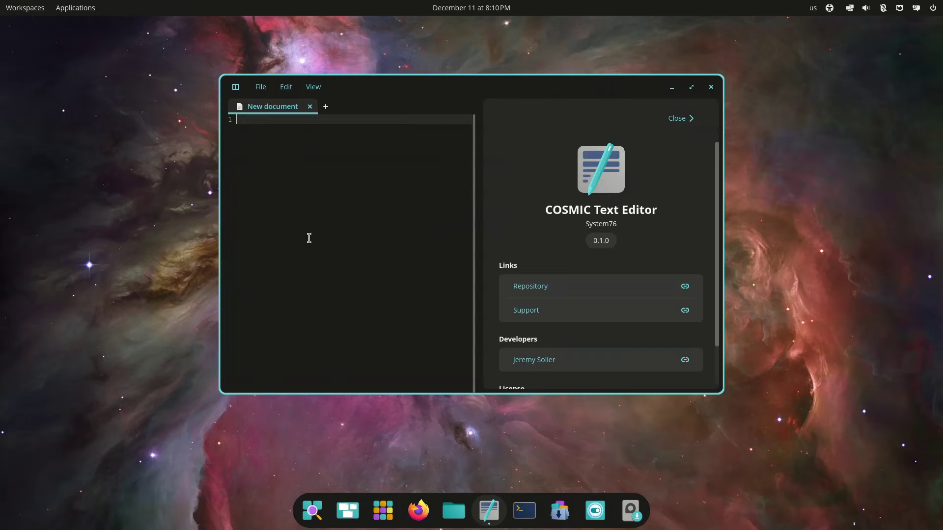
{"action": "left_click", "coordinate": [711, 86]}
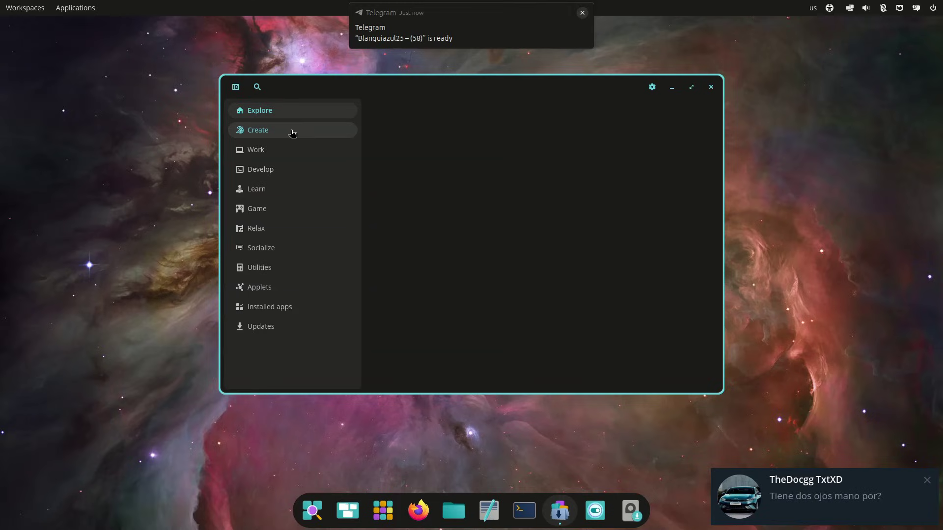
- Browse the Create, Work, Develop, Learn and Game categories of COSMIC Store, maximizing the window to examine the Game listing
{"action": "left_click", "coordinate": [291, 132]}
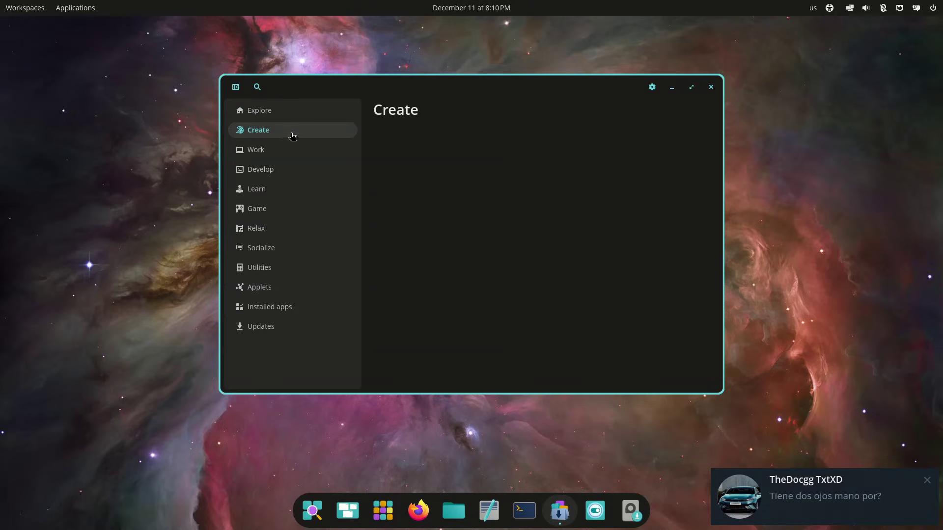
{"action": "left_click", "coordinate": [293, 149]}
{"action": "left_click", "coordinate": [295, 169]}
{"action": "left_click", "coordinate": [295, 189]}
{"action": "left_click", "coordinate": [287, 217]}
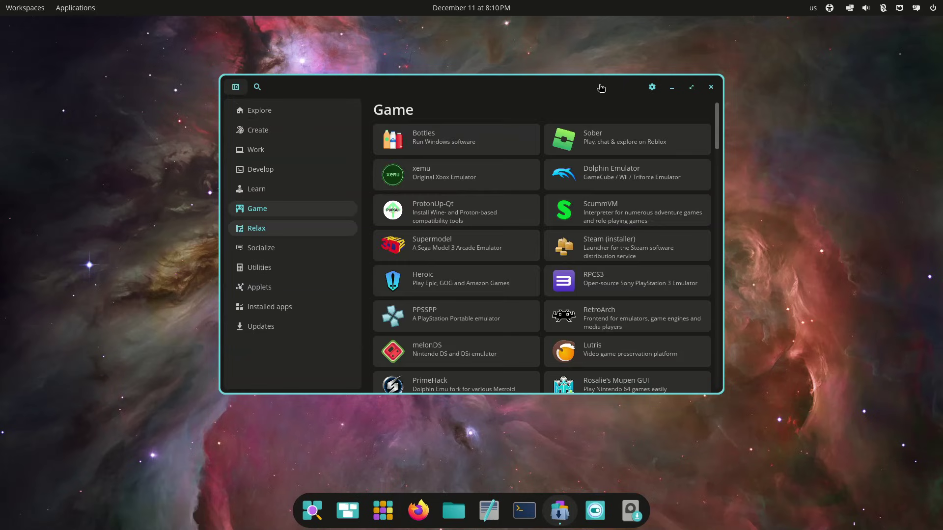
{"action": "scroll", "coordinate": [596, 169], "scroll_direction": "down", "scroll_amount": 10}
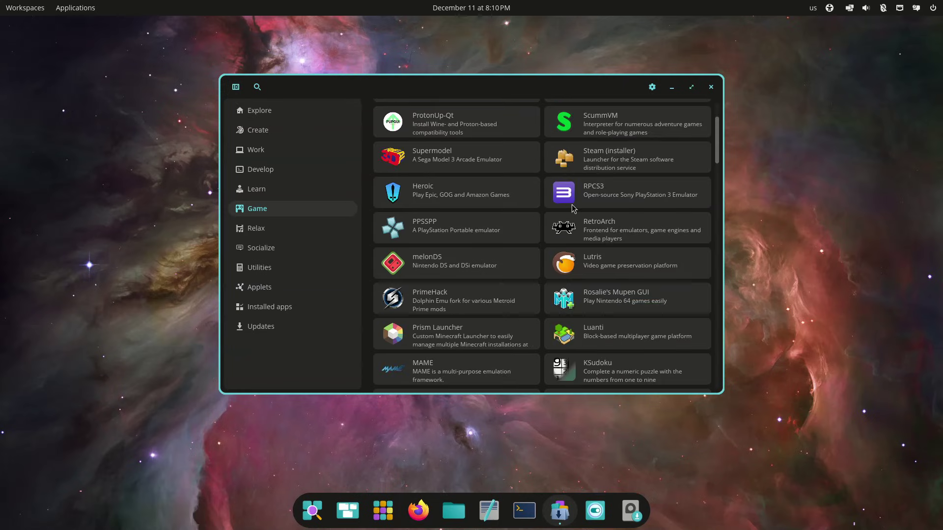
{"action": "left_click", "coordinate": [691, 87]}
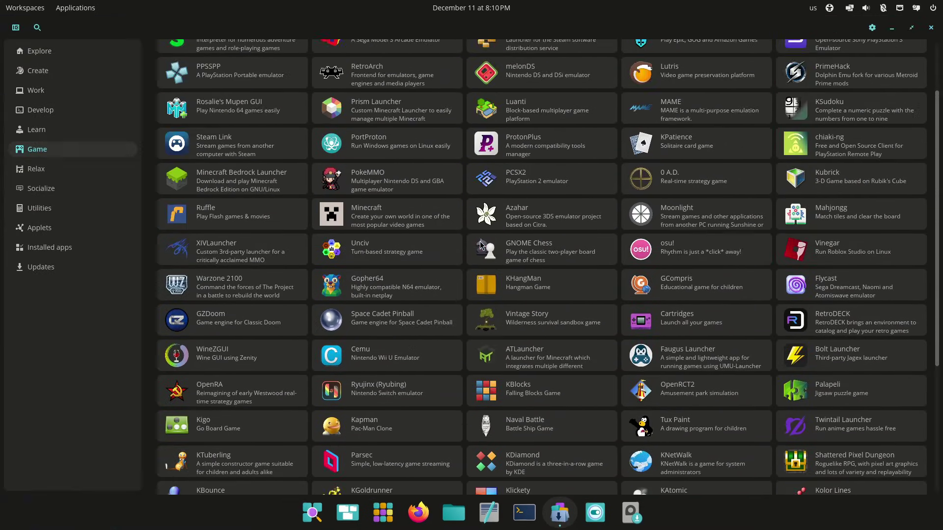
{"action": "scroll", "coordinate": [481, 244], "scroll_direction": "up", "scroll_amount": 10}
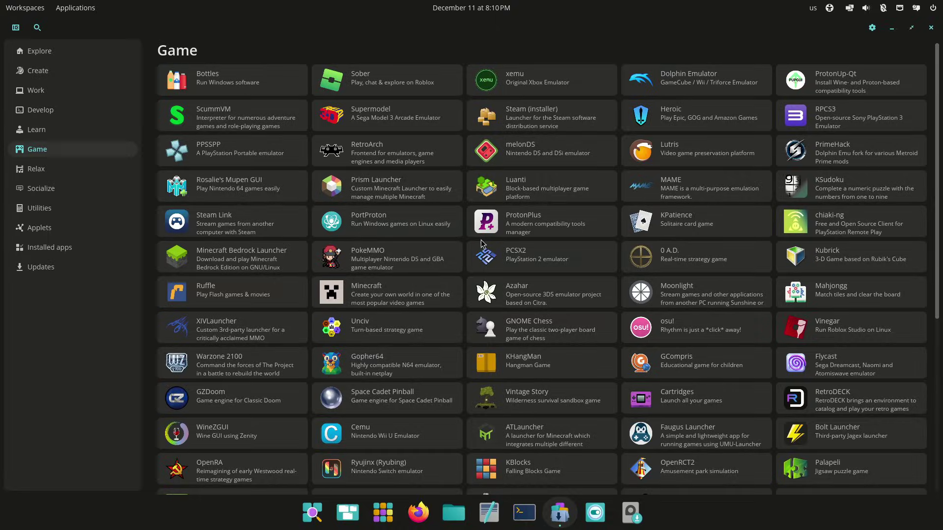
- View the ScummVM details page, and open and close the store's software repositories settings
{"action": "left_click", "coordinate": [264, 115]}
{"action": "scroll", "coordinate": [378, 221], "scroll_direction": "down", "scroll_amount": 3}
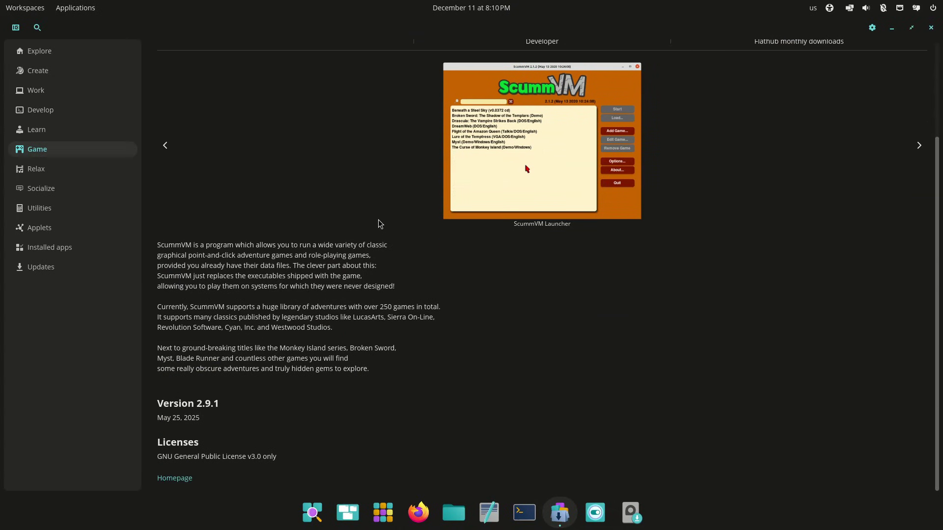
{"action": "scroll", "coordinate": [240, 442], "scroll_direction": "up", "scroll_amount": 3}
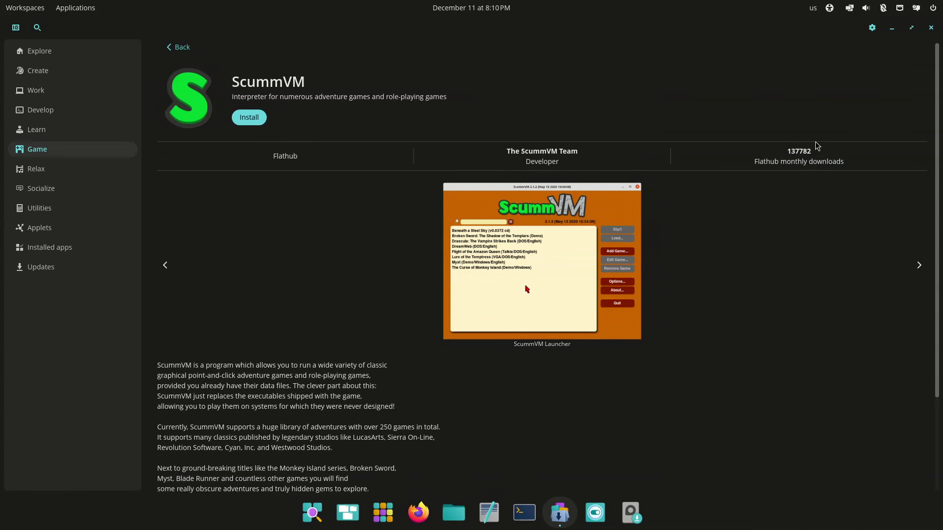
{"action": "left_click", "coordinate": [872, 27]}
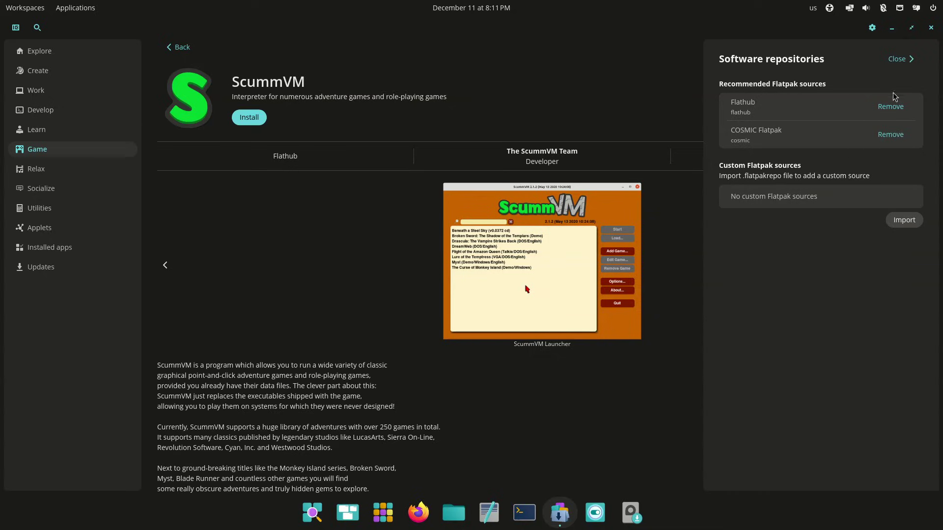
{"action": "left_click", "coordinate": [906, 58]}
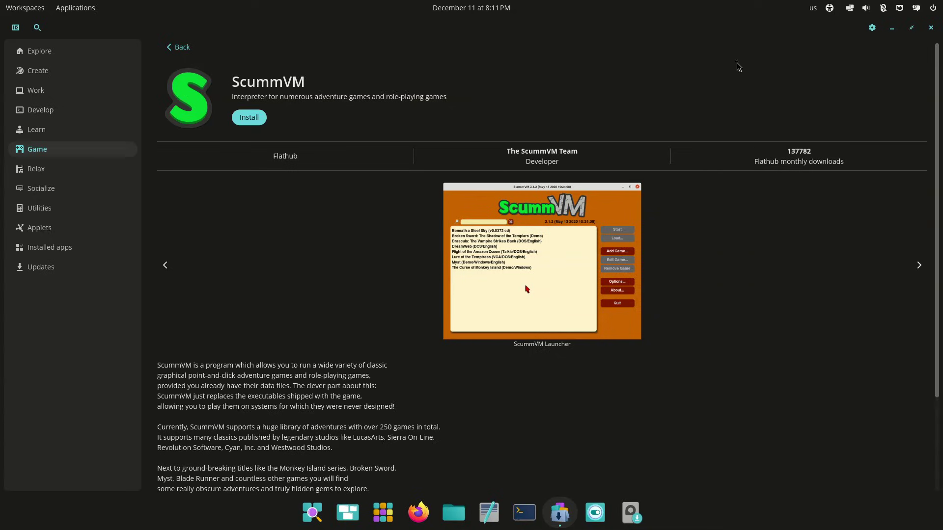
- Browse the store's Work and Utilities apps, and go back up through the remaining categories to Explore
{"action": "left_click", "coordinate": [38, 90]}
{"action": "scroll", "coordinate": [305, 228], "scroll_direction": "down", "scroll_amount": 5}
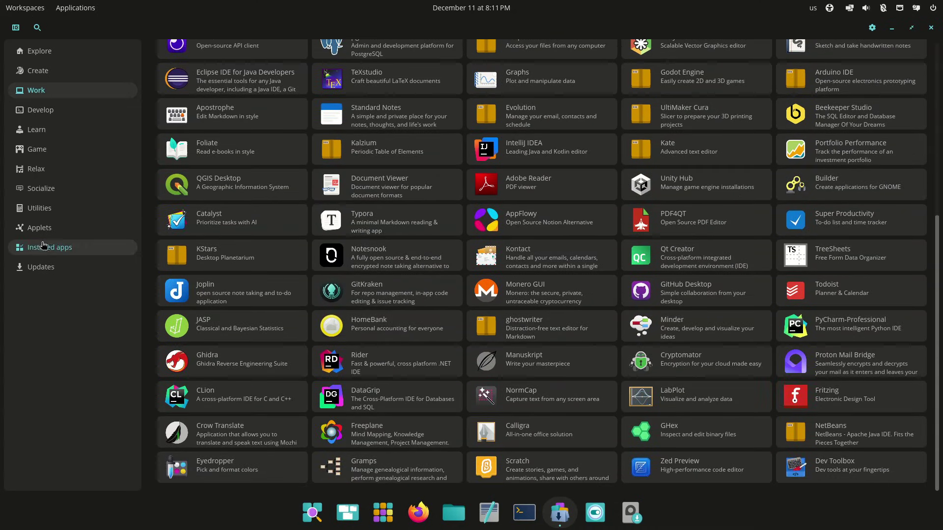
{"action": "left_click", "coordinate": [59, 216]}
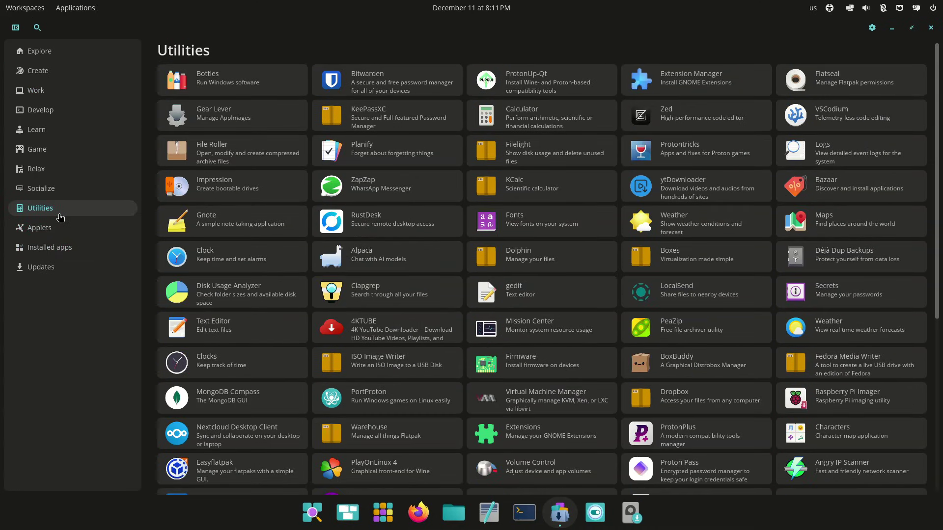
{"action": "left_click", "coordinate": [61, 189]}
{"action": "left_click", "coordinate": [63, 171]}
{"action": "left_click", "coordinate": [66, 154]}
{"action": "left_click", "coordinate": [72, 130]}
{"action": "left_click", "coordinate": [75, 111]}
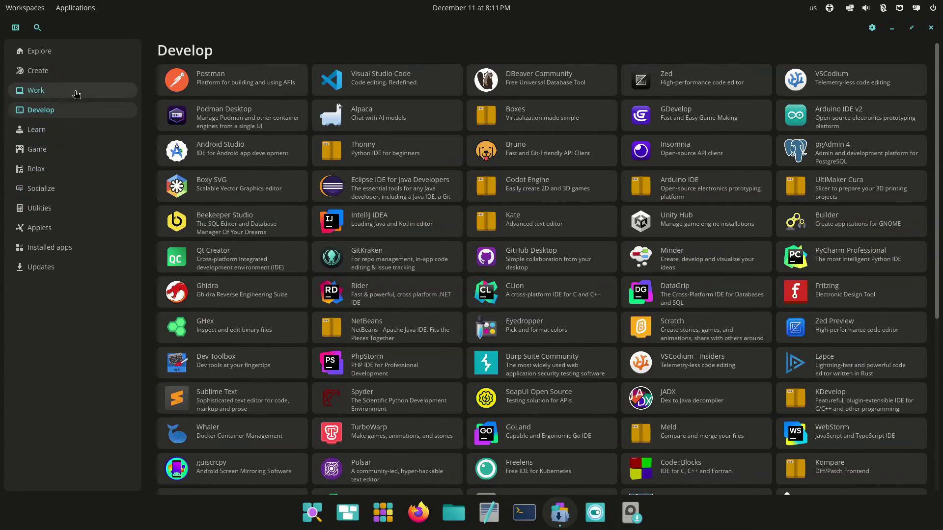
{"action": "left_click", "coordinate": [76, 91]}
{"action": "left_click", "coordinate": [77, 72]}
{"action": "left_click", "coordinate": [77, 53]}
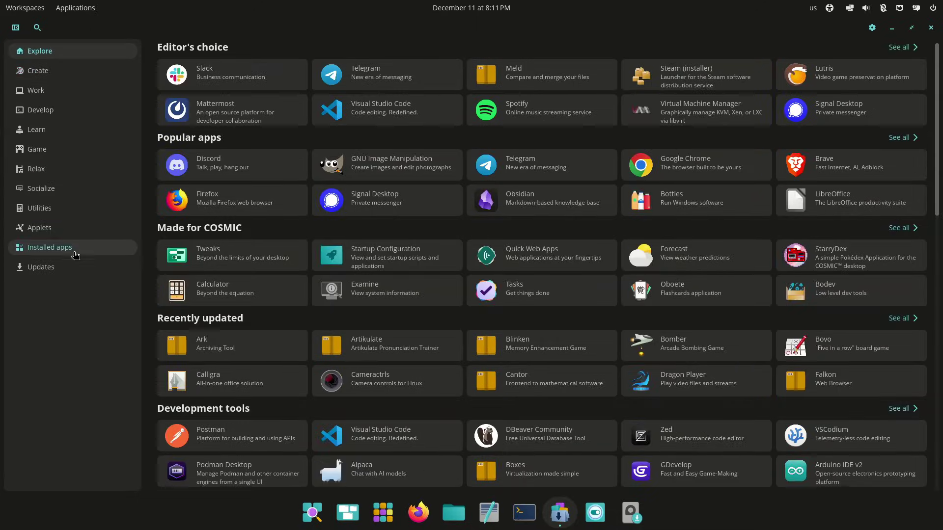
- Review the store's Updates, Installed apps and Applets sections, and close the store
{"action": "left_click", "coordinate": [75, 266]}
{"action": "left_click", "coordinate": [79, 249]}
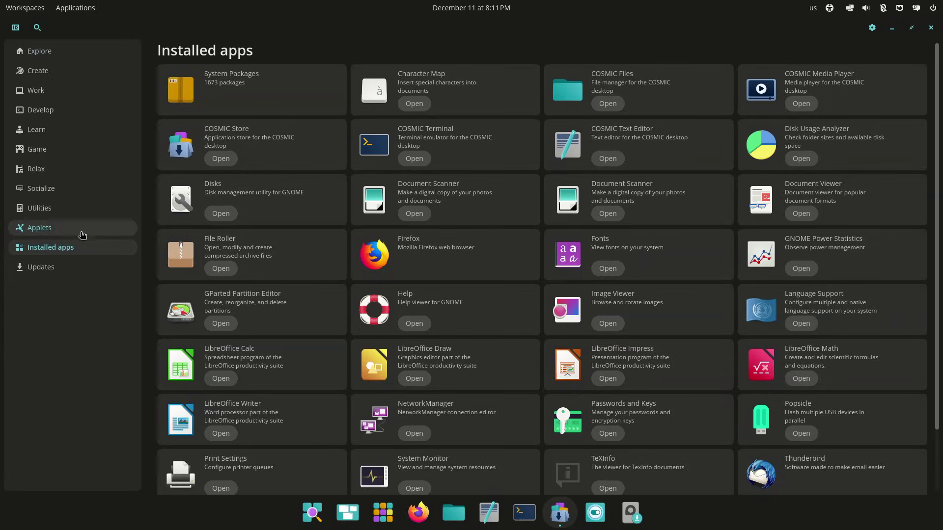
{"action": "left_click", "coordinate": [82, 230]}
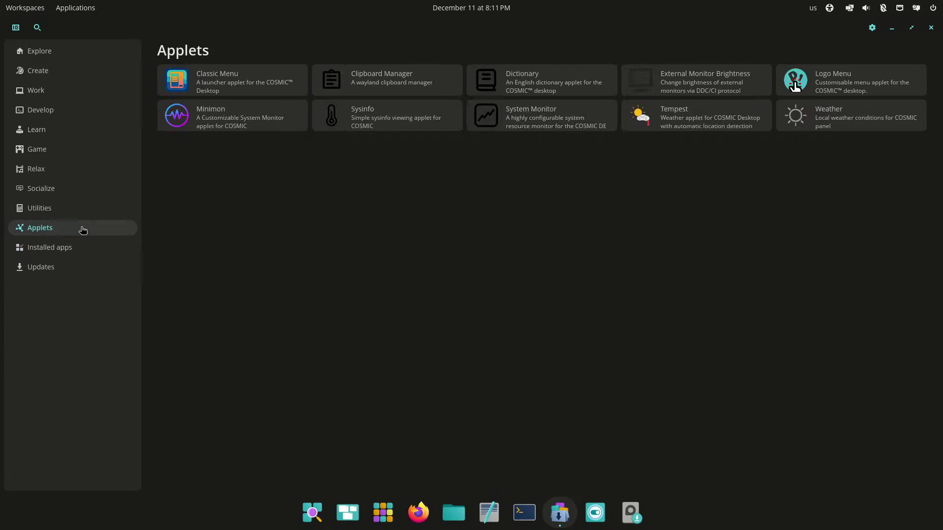
{"action": "left_click", "coordinate": [932, 27]}
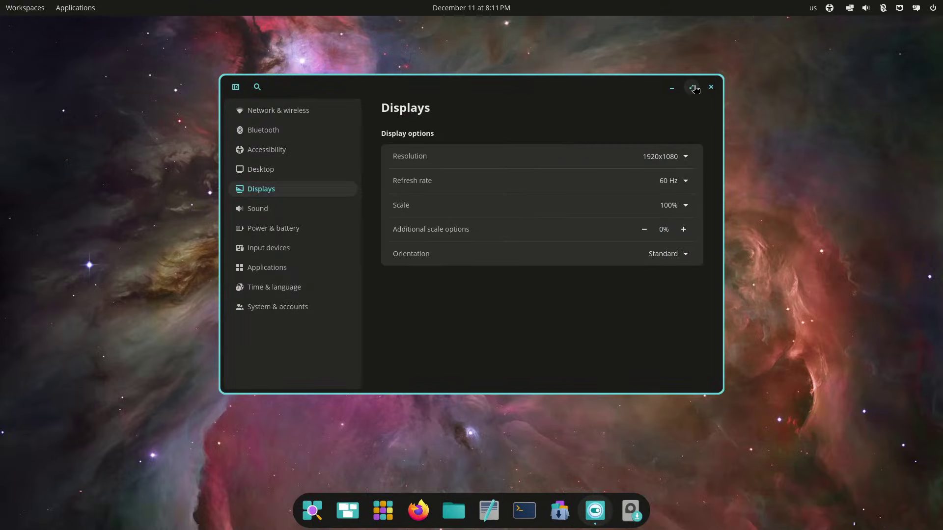
- Review the Network & wireless, Bluetooth and Accessibility settings in a maximized window, and leave the virtual machine's full-screen mode
{"action": "left_click", "coordinate": [691, 87]}
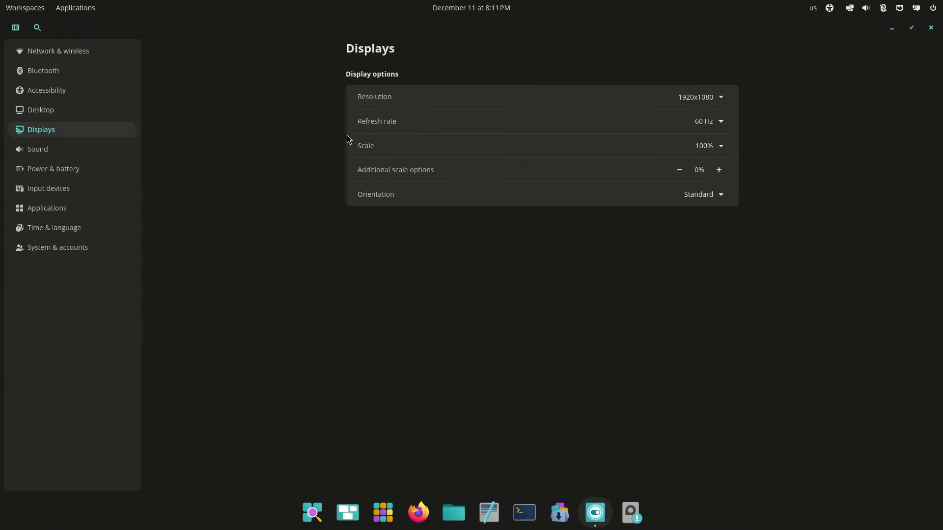
{"action": "left_click", "coordinate": [80, 51]}
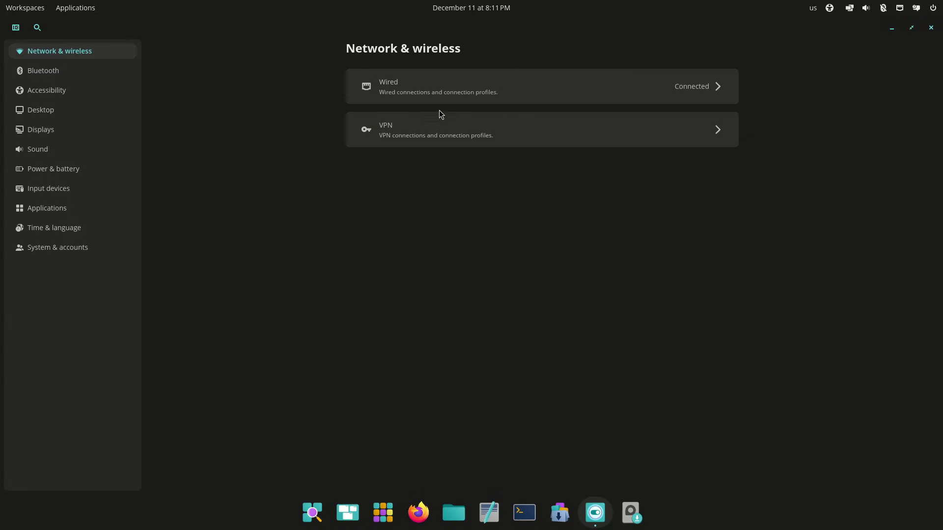
{"action": "left_click", "coordinate": [43, 69]}
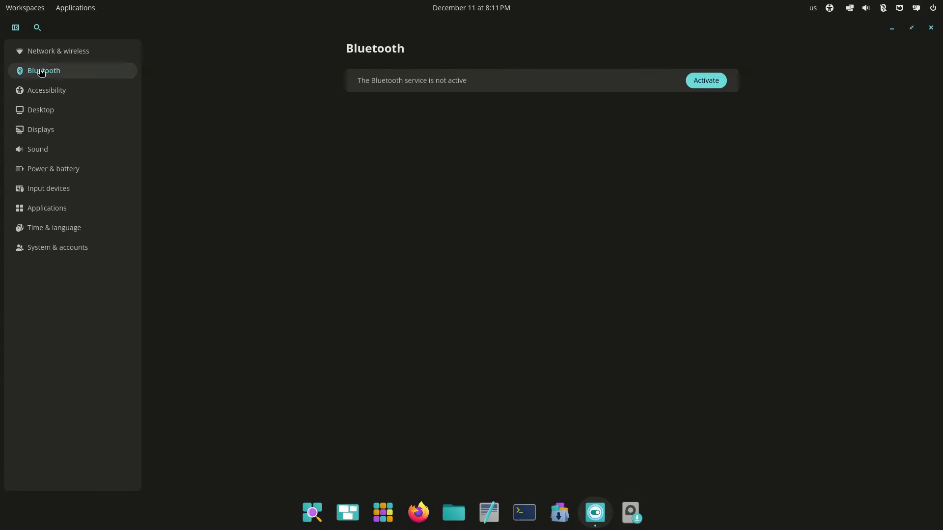
{"action": "left_click", "coordinate": [75, 90]}
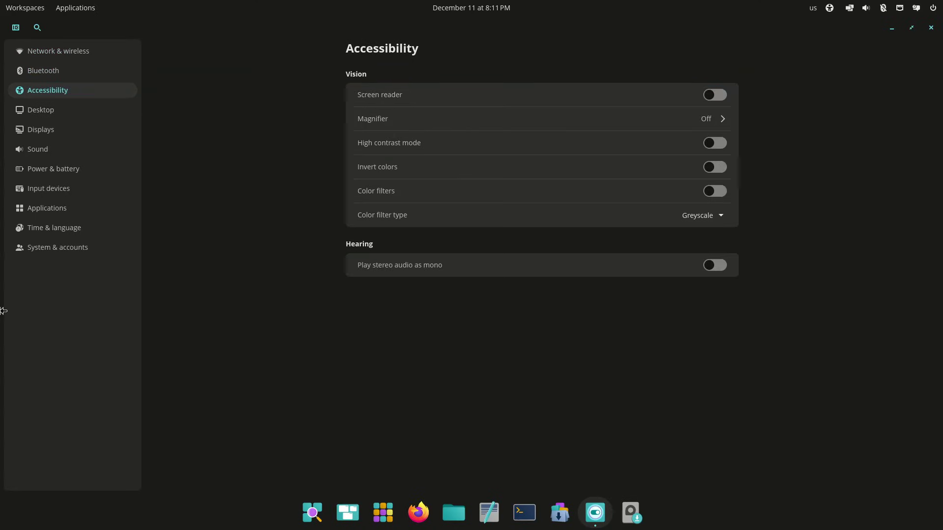
{"action": "key", "text": "Control_R+f"}
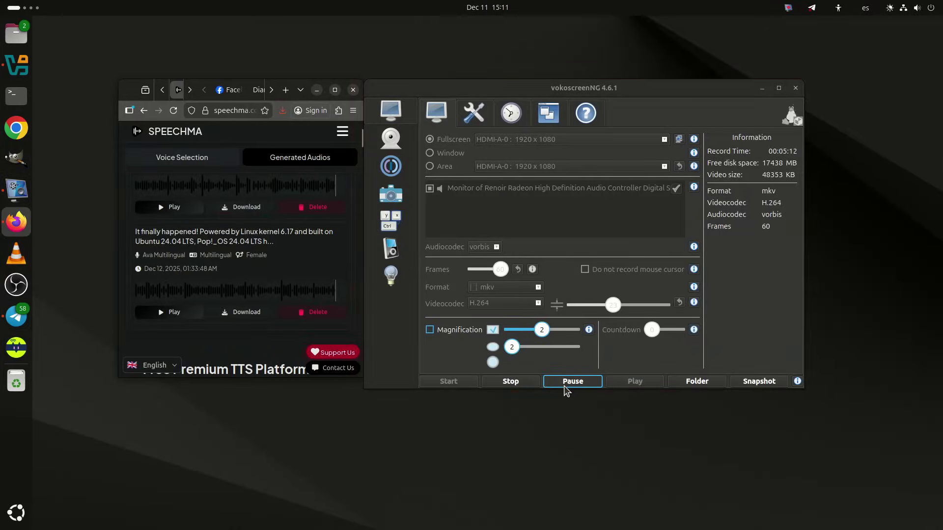
- Switch to the VirtualBox window and put the Debian_LIVE virtual machine into full-screen mode
{"action": "left_click", "coordinate": [569, 385]}
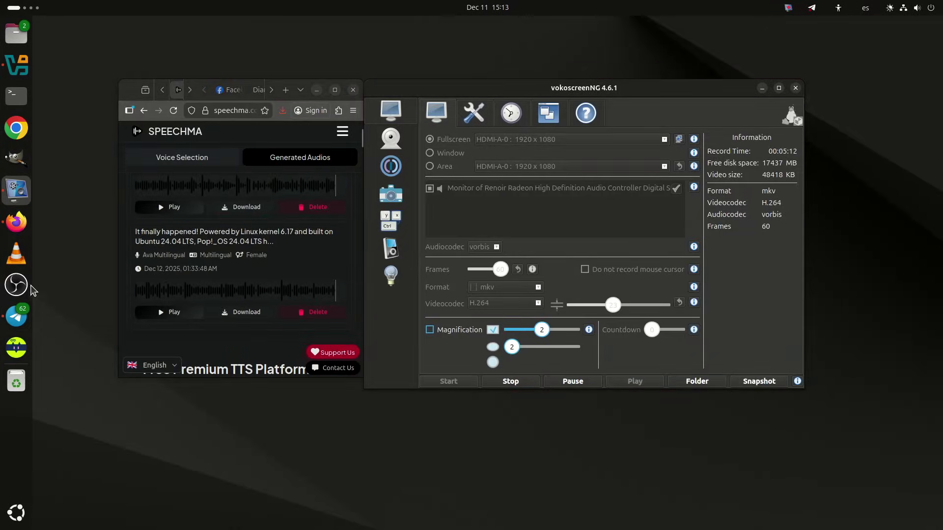
{"action": "left_click", "coordinate": [16, 64]}
{"action": "left_click", "coordinate": [123, 106]}
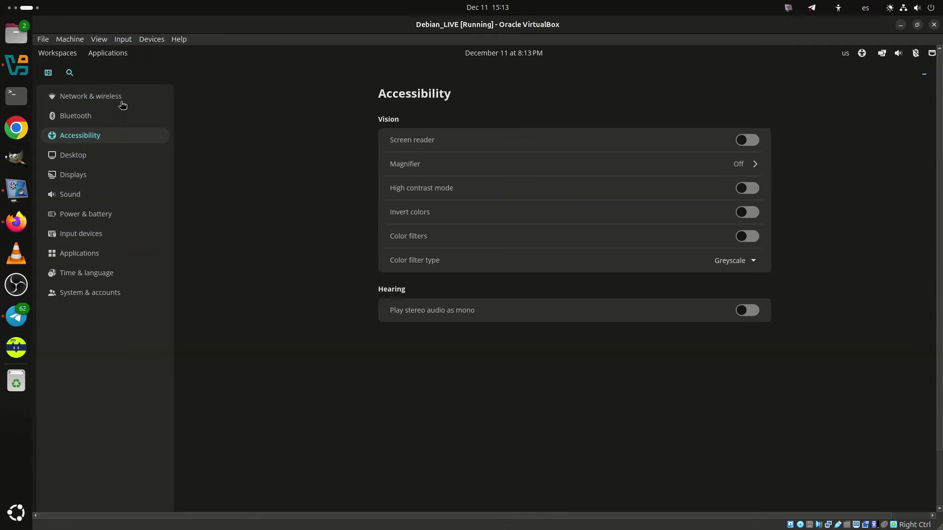
{"action": "left_click", "coordinate": [99, 38]}
{"action": "left_click", "coordinate": [106, 51]}
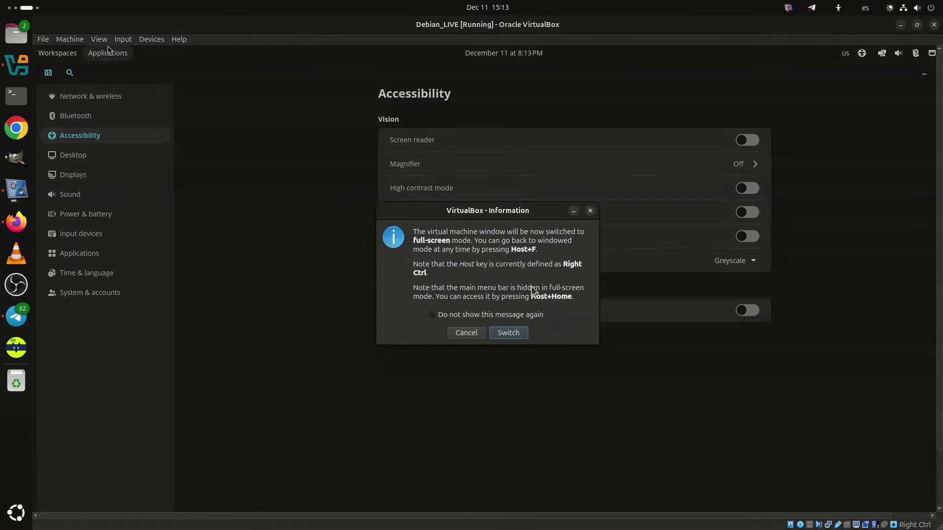
{"action": "left_click", "coordinate": [511, 333]}
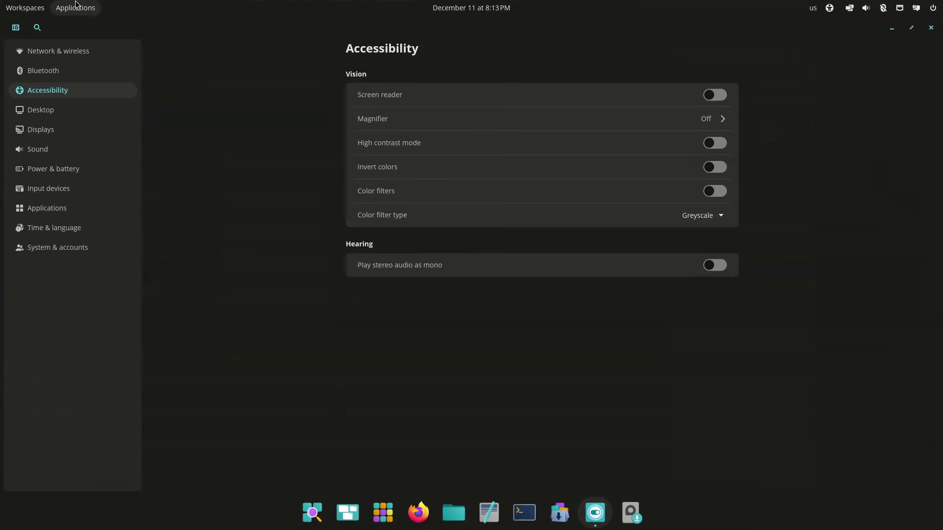
- Turn the screen reader on and off again, and view the Magnifier settings before returning to Accessibility
{"action": "left_click", "coordinate": [718, 97]}
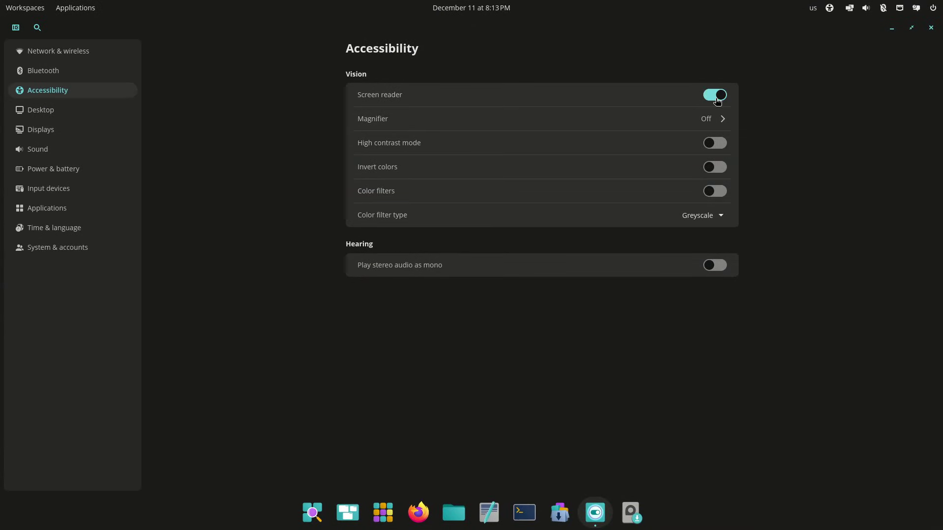
{"action": "left_click", "coordinate": [715, 96]}
{"action": "left_click", "coordinate": [716, 120]}
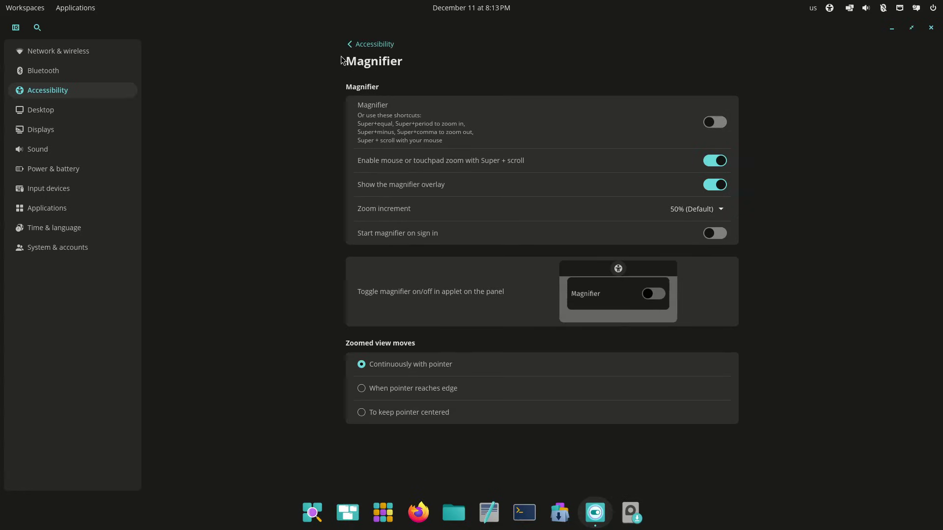
{"action": "left_click", "coordinate": [351, 44]}
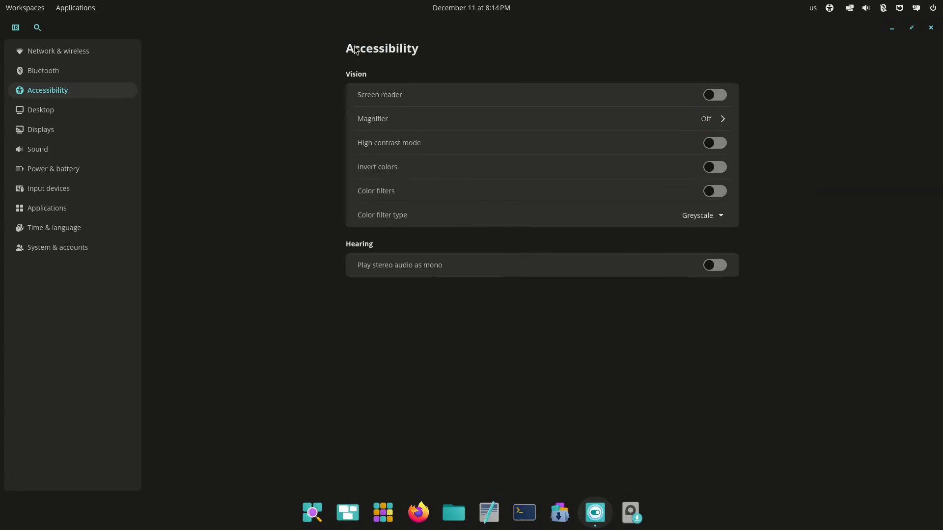
- Try high contrast mode, inverted colors and color filters one by one, switching each off again
{"action": "left_click", "coordinate": [714, 145]}
{"action": "left_click", "coordinate": [714, 145]}
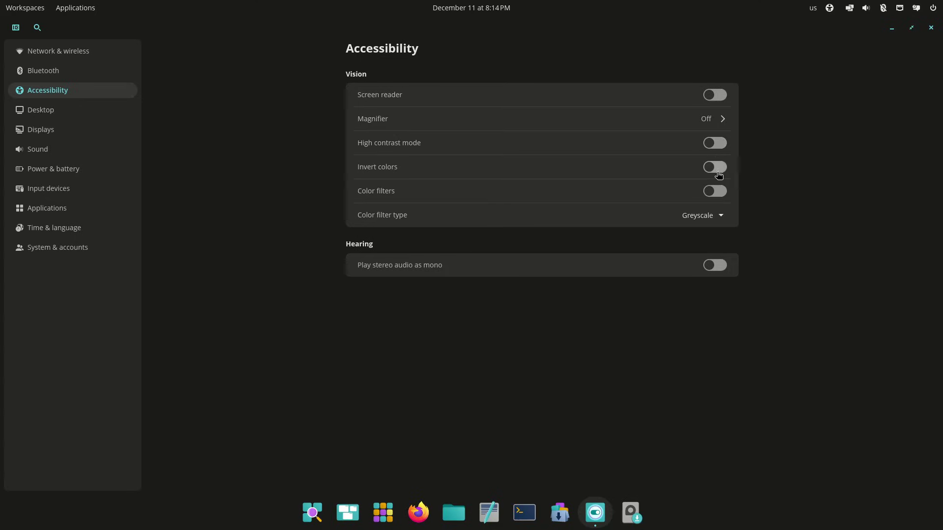
{"action": "left_click", "coordinate": [716, 168]}
{"action": "left_click", "coordinate": [717, 168]}
{"action": "left_click", "coordinate": [717, 190]}
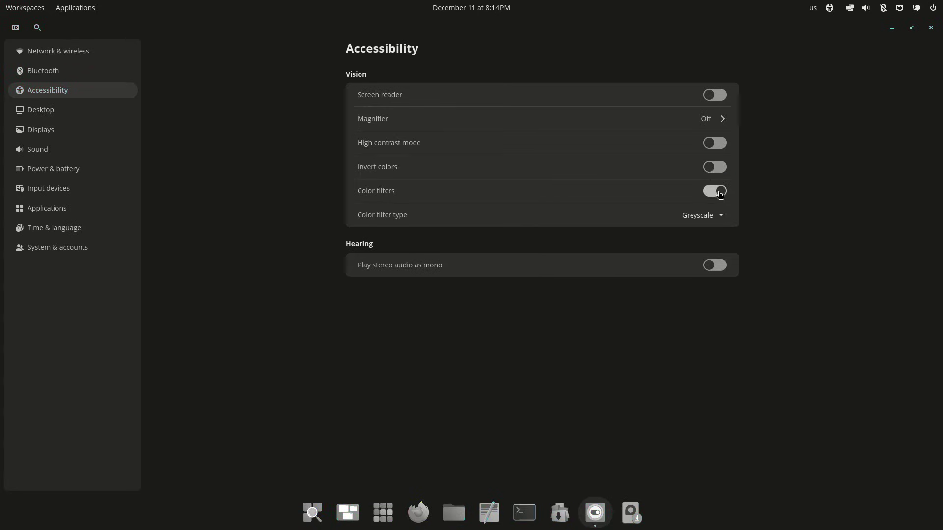
{"action": "left_click", "coordinate": [712, 193]}
- View the available color filter types without changing the selection, and switch mono audio playback on and off again
{"action": "left_click", "coordinate": [701, 221]}
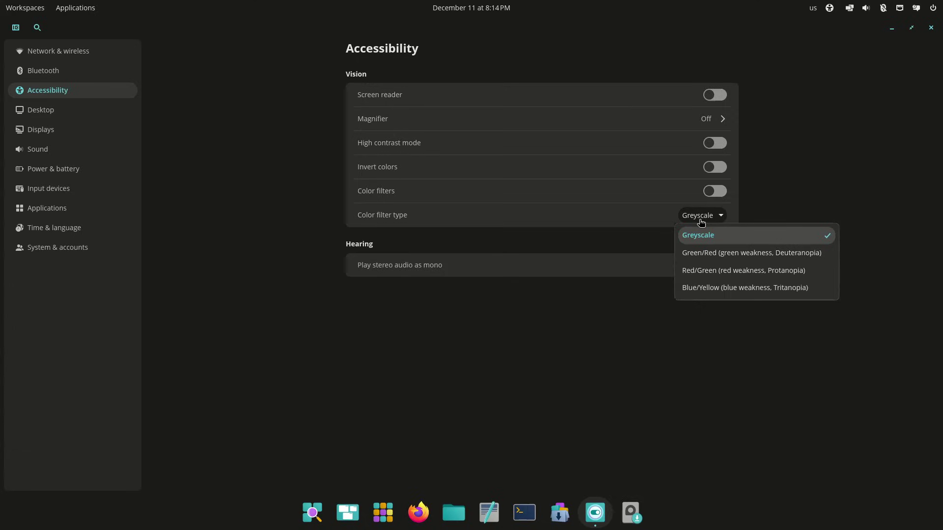
{"action": "left_click", "coordinate": [700, 222]}
{"action": "left_click", "coordinate": [720, 266]}
{"action": "left_click", "coordinate": [720, 266]}
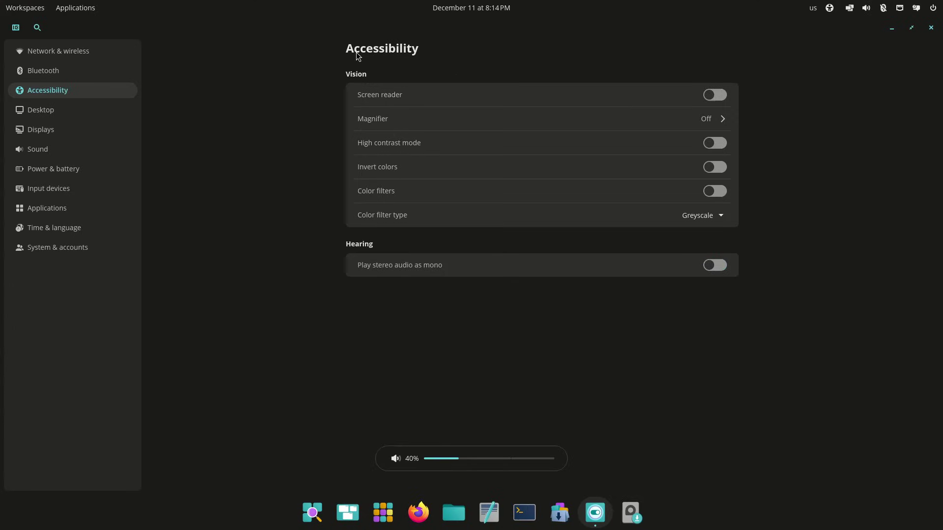
- In the desktop's wallpaper settings, try the planets and moons wallpaper and reselect the purple nebula image
{"action": "left_click", "coordinate": [92, 112]}
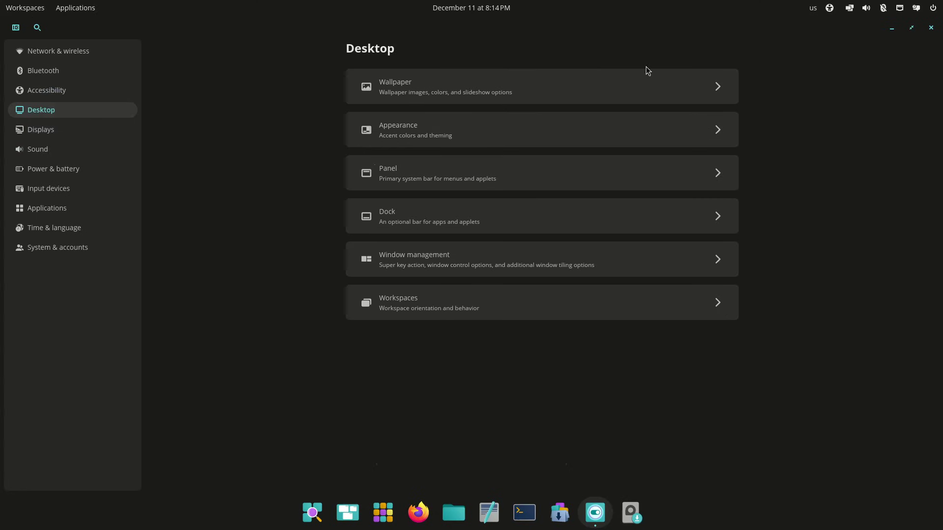
{"action": "left_click", "coordinate": [717, 83]}
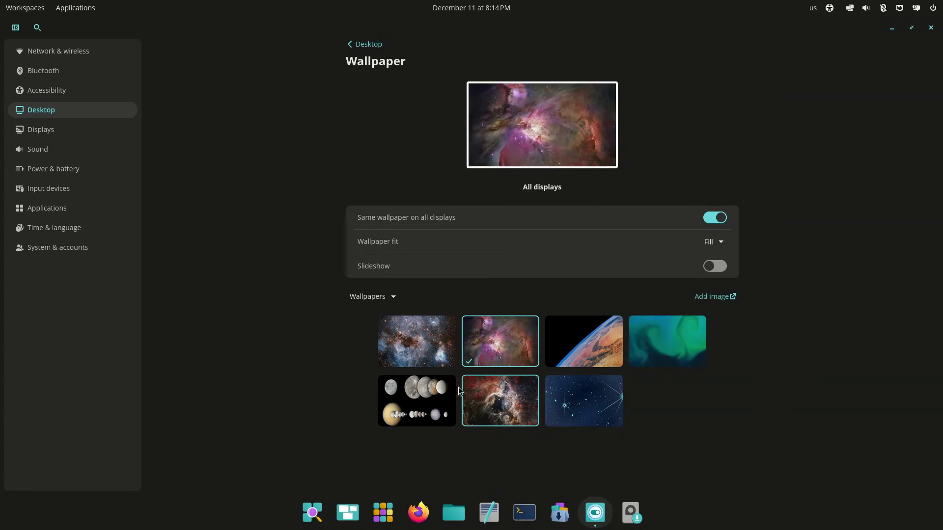
{"action": "left_click", "coordinate": [420, 394]}
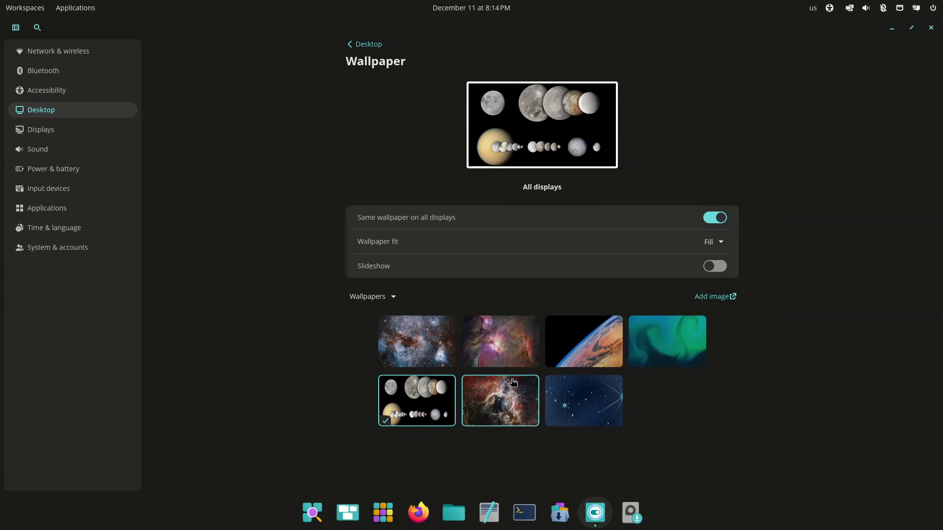
{"action": "left_click", "coordinate": [503, 357]}
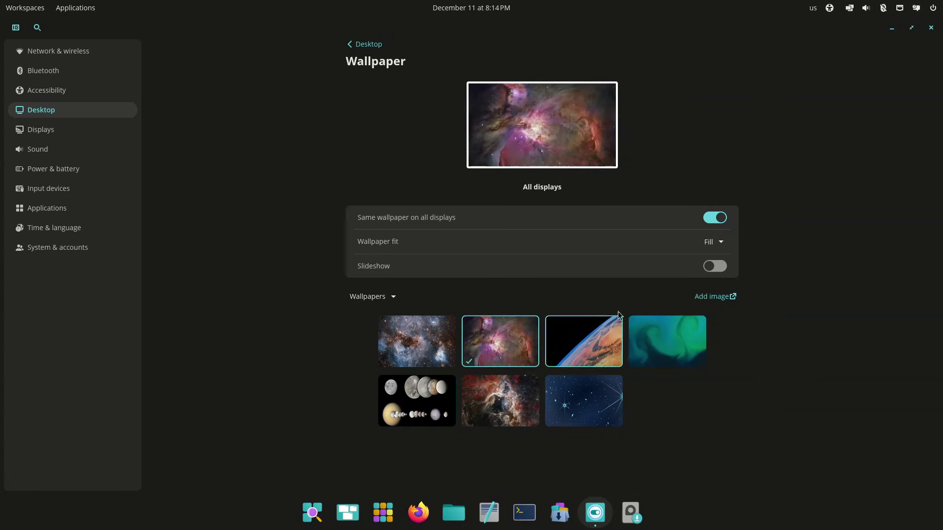
- Review the wallpaper fit choices, try the slideshow and same-wallpaper options, restore them, and return to the Desktop settings
{"action": "left_click", "coordinate": [721, 243]}
{"action": "left_click", "coordinate": [720, 244]}
{"action": "left_click", "coordinate": [718, 266]}
{"action": "left_click", "coordinate": [701, 291]}
{"action": "left_click", "coordinate": [701, 291]}
{"action": "left_click", "coordinate": [715, 268]}
{"action": "left_click", "coordinate": [714, 218]}
{"action": "left_click", "coordinate": [715, 217]}
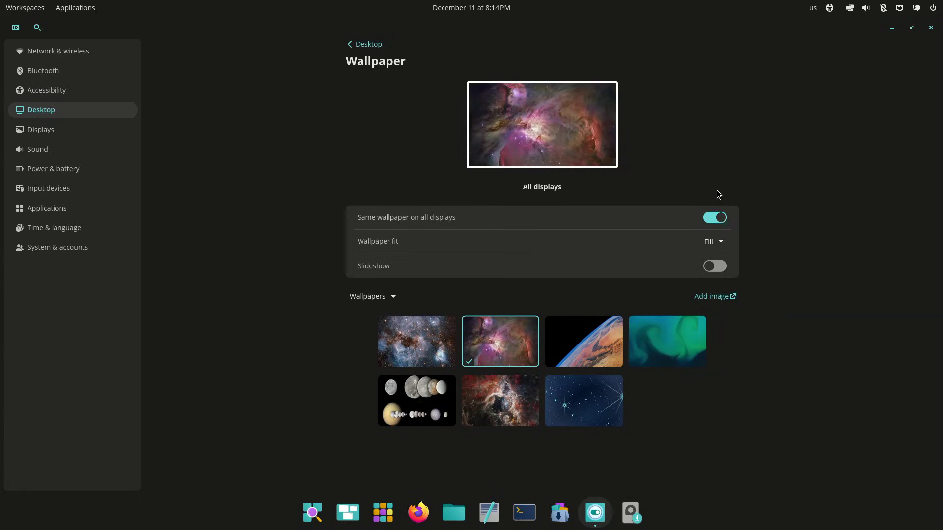
{"action": "left_click", "coordinate": [353, 44]}
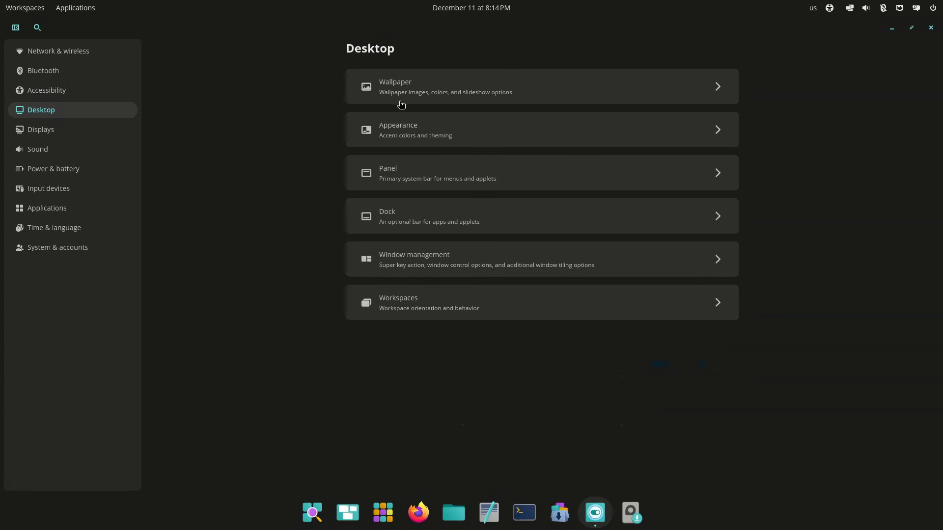
- In the Appearance settings, try automatic light/dark switching and the blue and purple accent colors, and restore the originals
{"action": "left_click", "coordinate": [409, 126]}
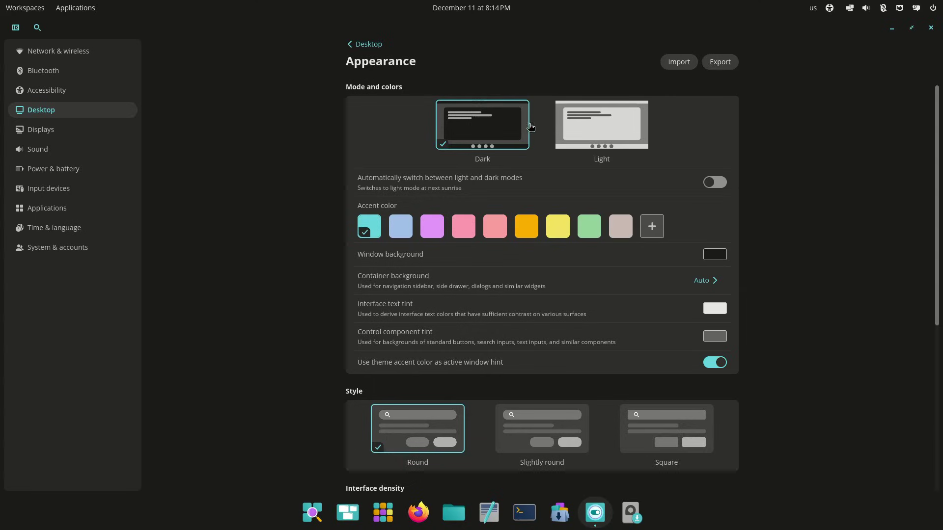
{"action": "left_click", "coordinate": [726, 183]}
{"action": "left_click", "coordinate": [726, 182]}
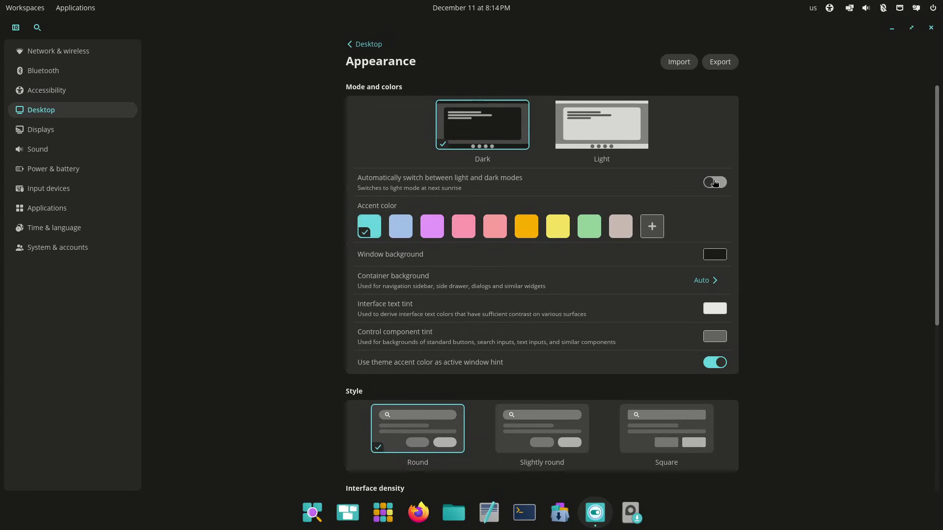
{"action": "left_click", "coordinate": [401, 235]}
{"action": "left_click", "coordinate": [431, 235]}
{"action": "left_click", "coordinate": [370, 231]}
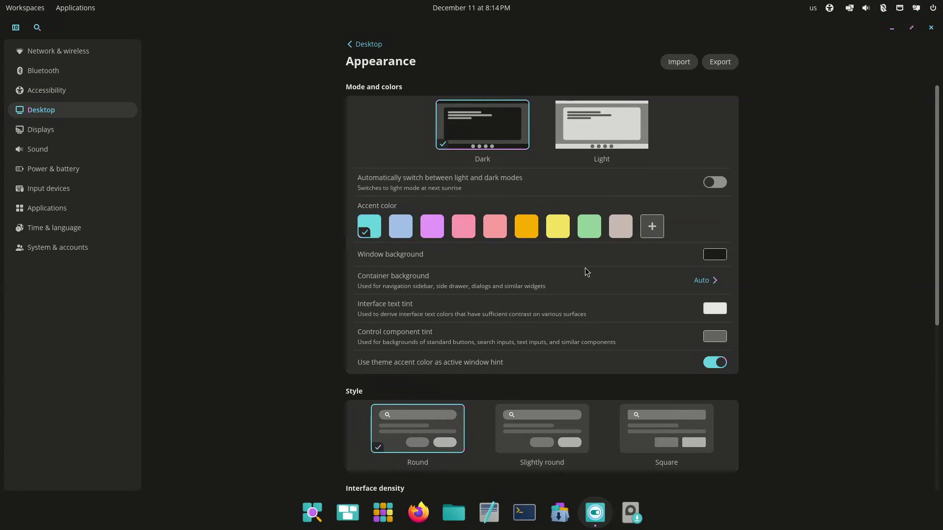
- View the color pickers for the window background, interface text tint and control component tint without changing them
{"action": "left_click", "coordinate": [718, 255]}
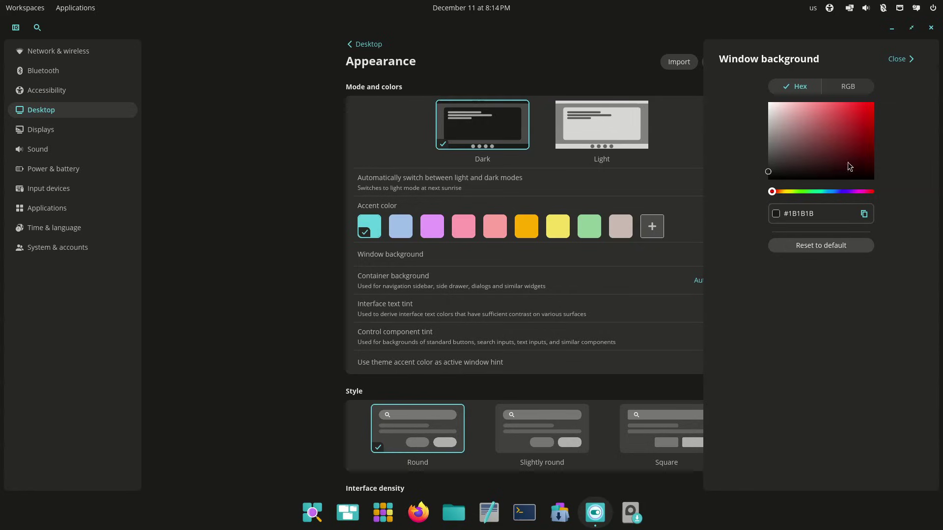
{"action": "left_click", "coordinate": [899, 60]}
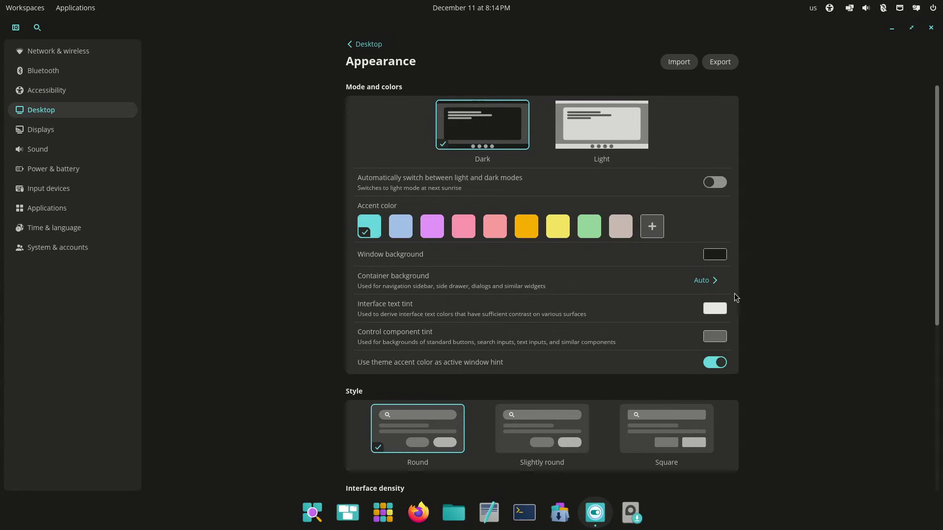
{"action": "left_click", "coordinate": [718, 310]}
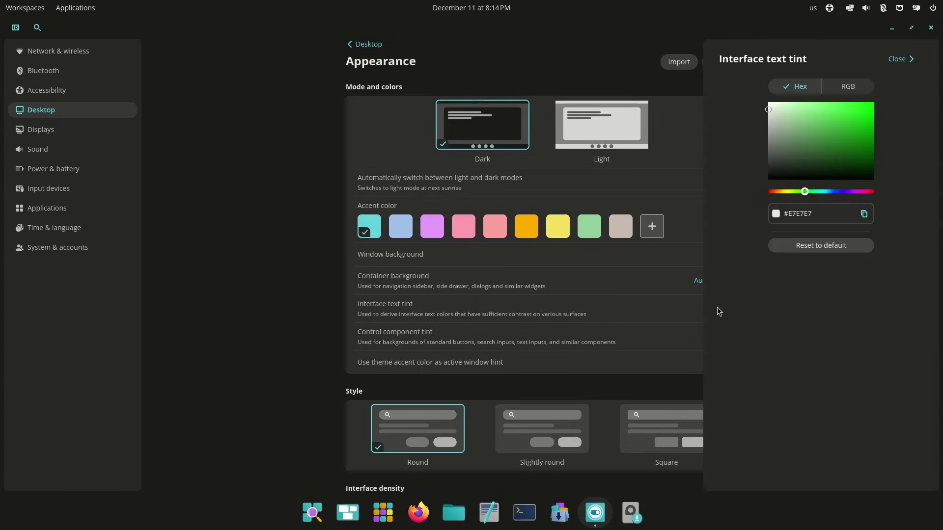
{"action": "left_click", "coordinate": [910, 59]}
{"action": "left_click", "coordinate": [717, 337]}
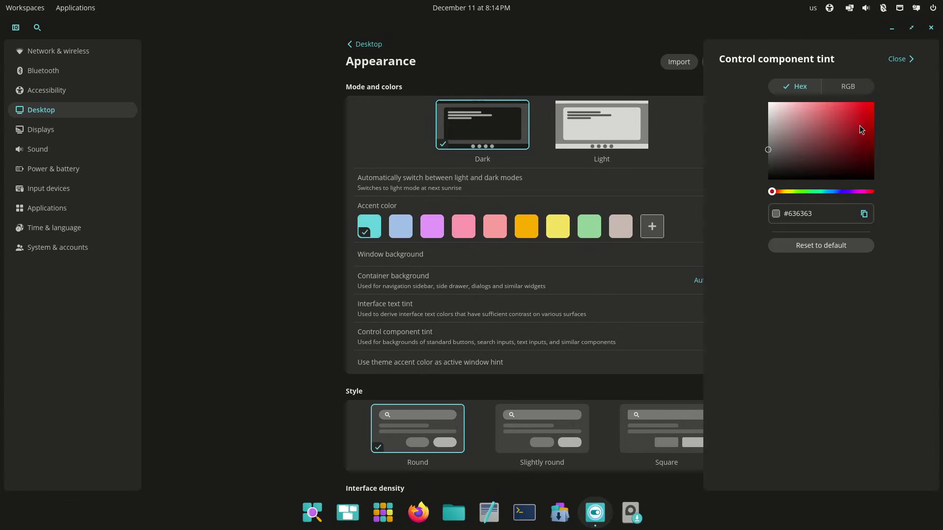
{"action": "left_click", "coordinate": [899, 60]}
- Turn off the theme accent as active window hint, view the hint color picker, and turn the option back on
{"action": "left_click", "coordinate": [721, 363]}
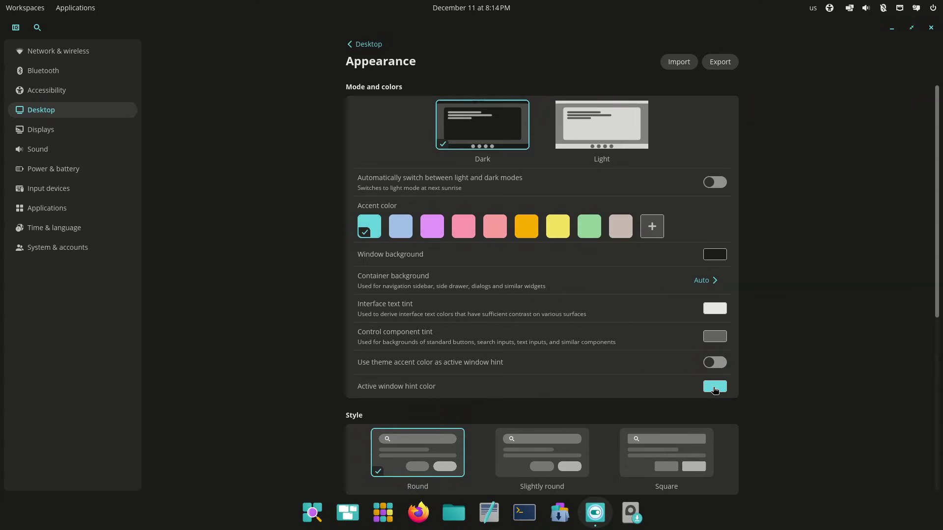
{"action": "left_click", "coordinate": [715, 387]}
{"action": "left_click", "coordinate": [863, 88]}
{"action": "left_click", "coordinate": [902, 59]}
{"action": "left_click", "coordinate": [717, 363]}
- Try the Slightly round and Square interface styles, and switch back to Round
{"action": "scroll", "coordinate": [499, 404], "scroll_direction": "down", "scroll_amount": 5}
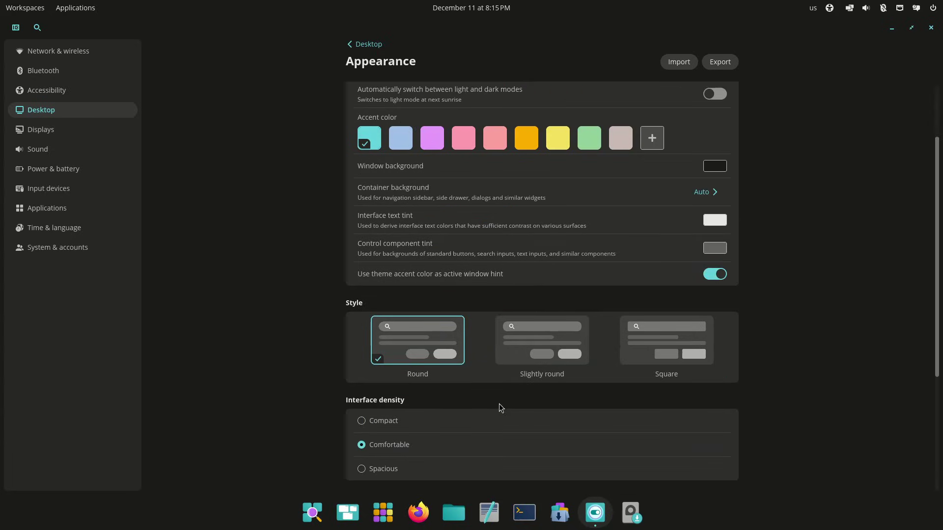
{"action": "left_click", "coordinate": [533, 249]}
{"action": "left_click", "coordinate": [652, 242]}
{"action": "left_click", "coordinate": [419, 251]}
- Review the remaining Appearance options, including the system font, monospace font, and icon and toolkit theme choices
{"action": "scroll", "coordinate": [543, 290], "scroll_direction": "down", "scroll_amount": 3}
{"action": "scroll", "coordinate": [544, 289], "scroll_direction": "down", "scroll_amount": 3}
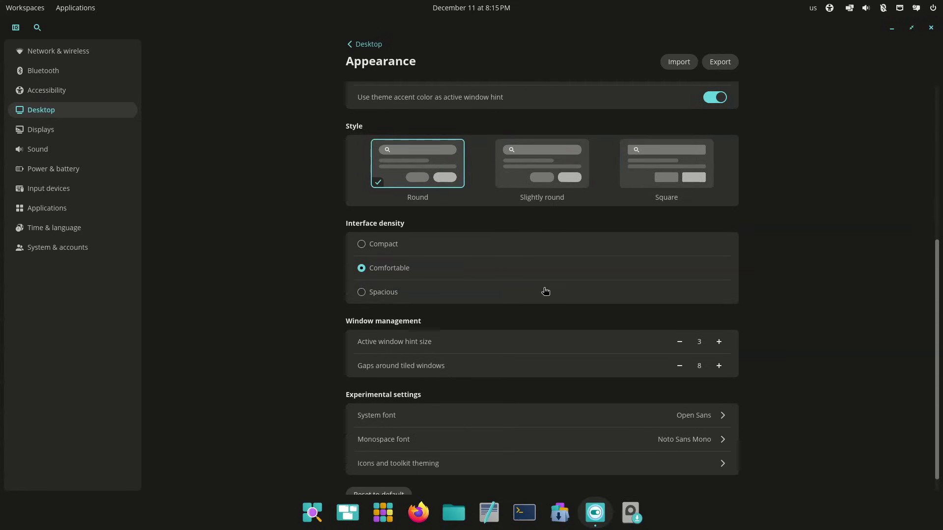
{"action": "scroll", "coordinate": [385, 270], "scroll_direction": "down", "scroll_amount": 1}
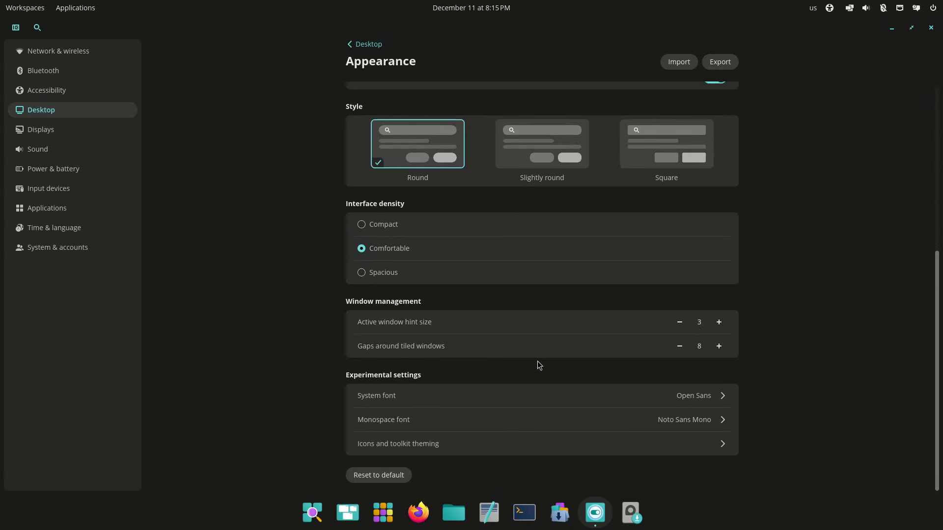
{"action": "left_click", "coordinate": [723, 396]}
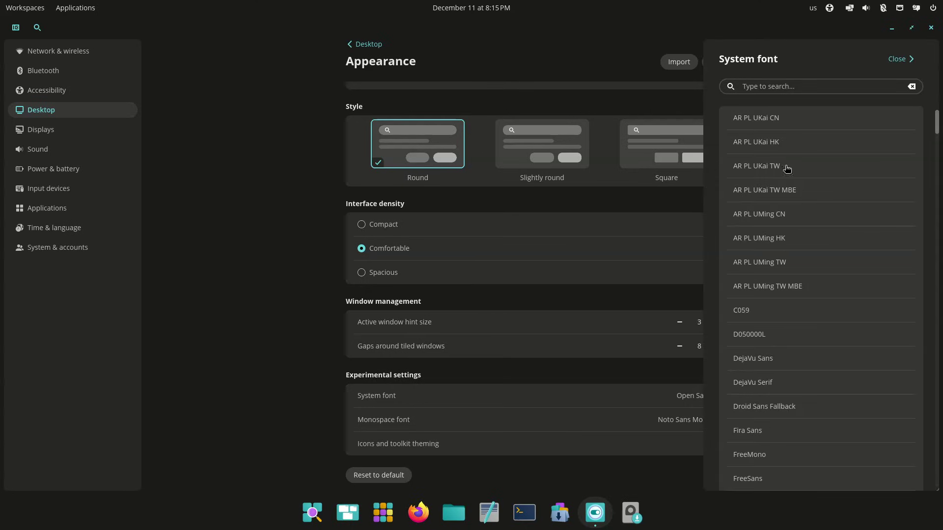
{"action": "left_click", "coordinate": [898, 59]}
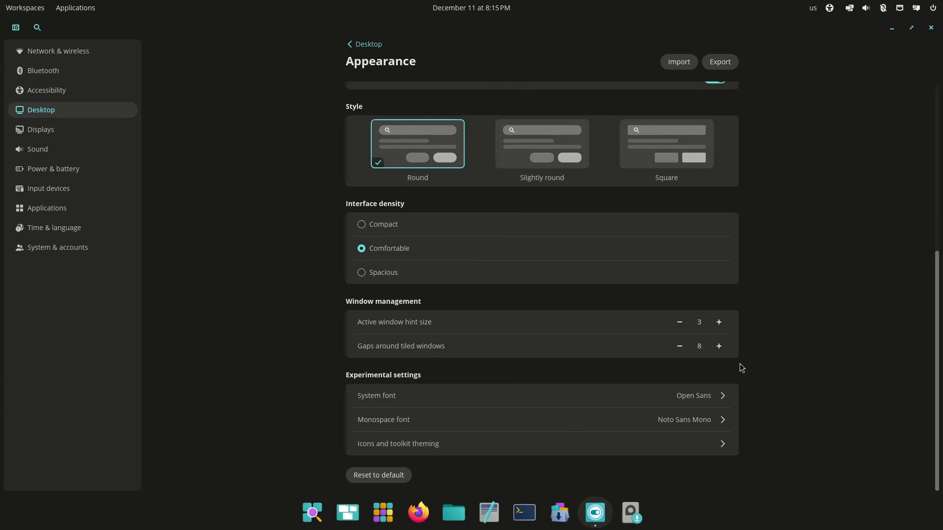
{"action": "left_click", "coordinate": [712, 420]}
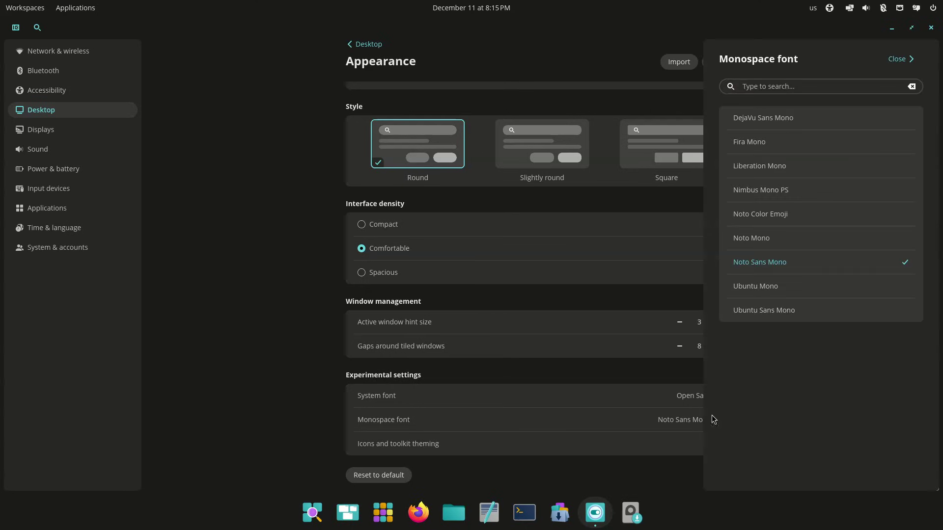
{"action": "left_click", "coordinate": [899, 60]}
{"action": "left_click", "coordinate": [709, 444]}
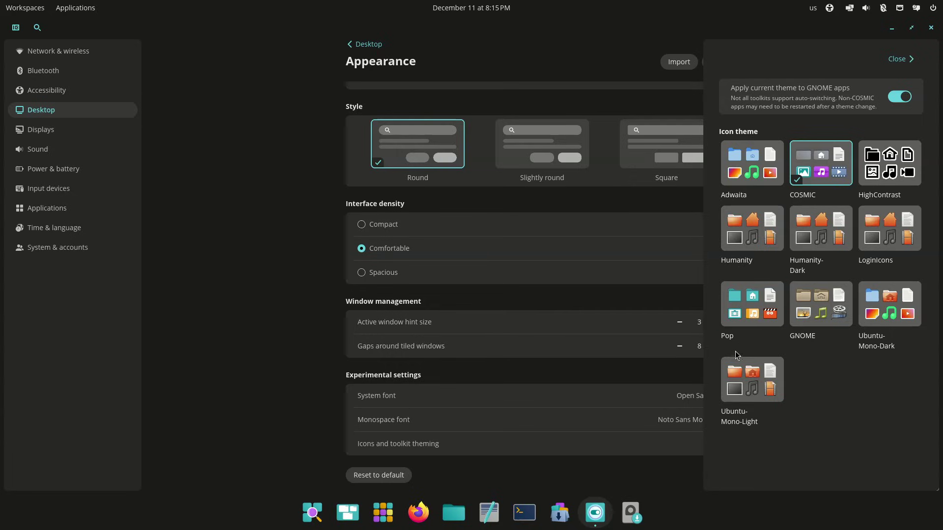
{"action": "left_click", "coordinate": [902, 59]}
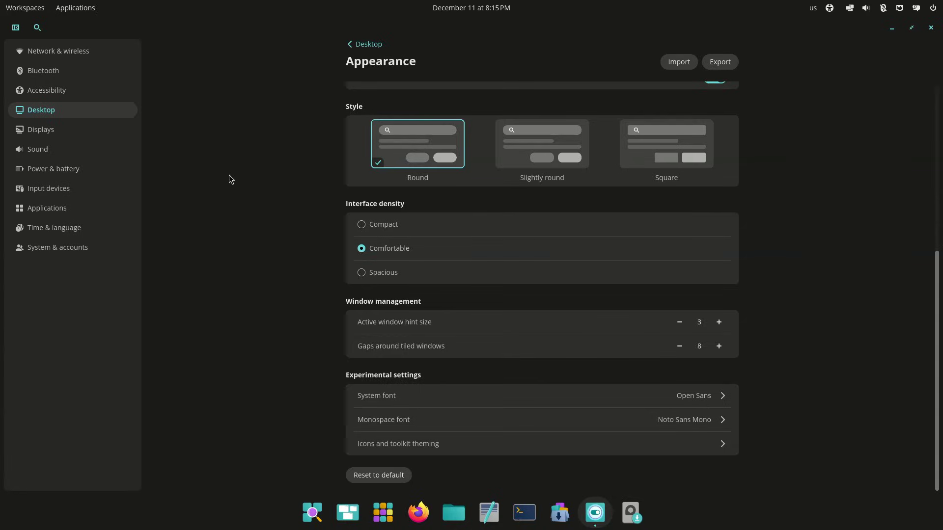
- Review the Displays settings, viewing the available resolution, scale and orientation choices without changing them
{"action": "left_click", "coordinate": [117, 131]}
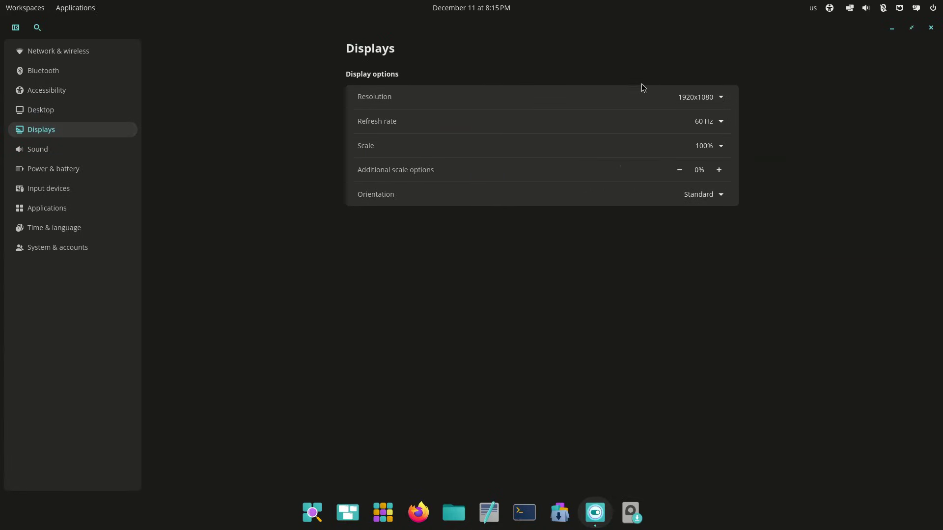
{"action": "left_click", "coordinate": [701, 97]}
{"action": "left_click", "coordinate": [701, 97]}
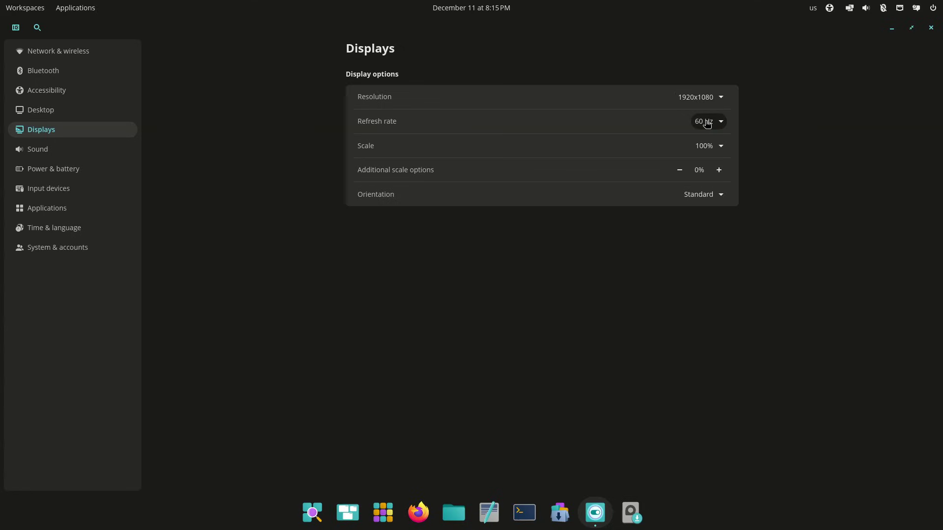
{"action": "left_click", "coordinate": [712, 150]}
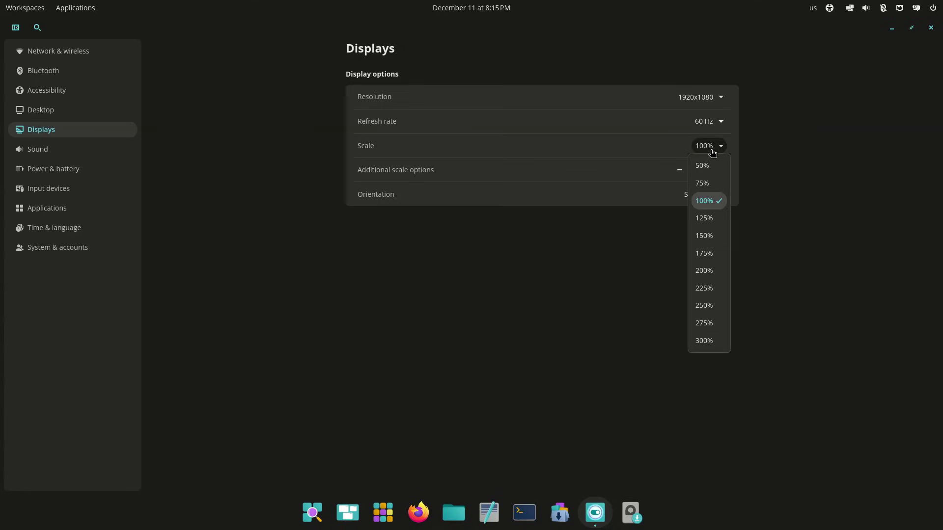
{"action": "left_click", "coordinate": [712, 150]}
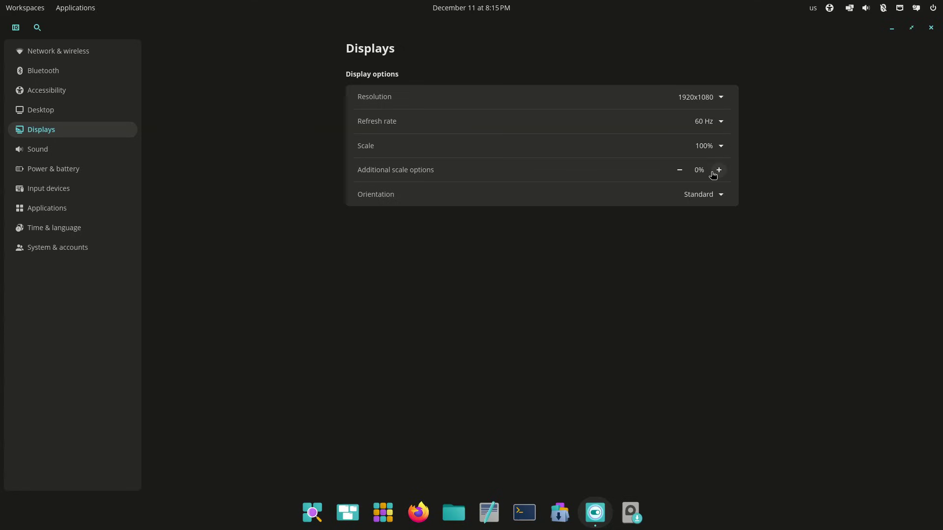
{"action": "left_click", "coordinate": [698, 196]}
{"action": "left_click", "coordinate": [684, 194]}
- Review the Sound settings with their device profiles, and the Power & battery options
{"action": "left_click", "coordinate": [99, 150]}
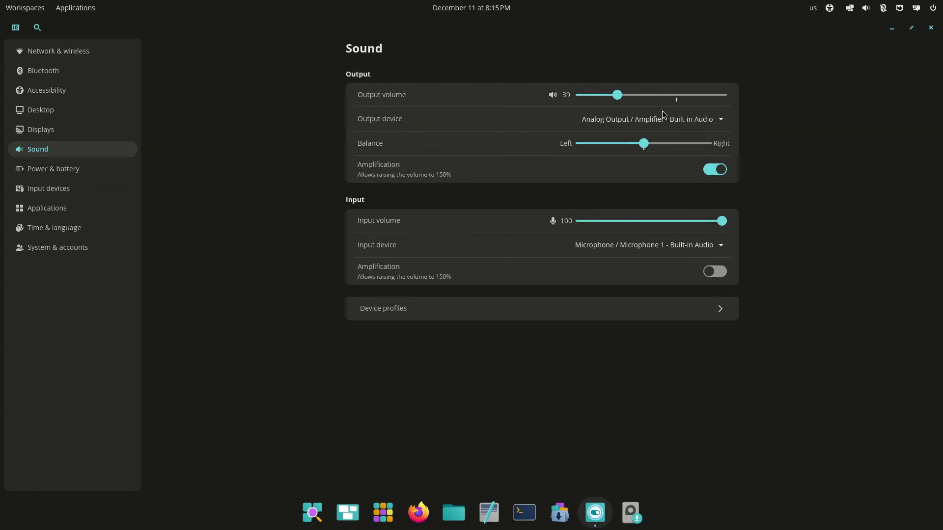
{"action": "left_click", "coordinate": [488, 314]}
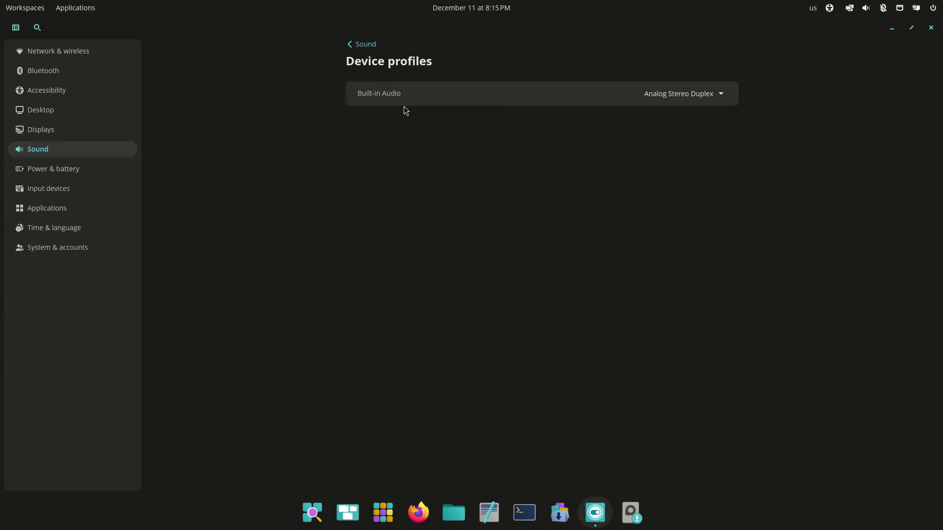
{"action": "left_click", "coordinate": [350, 45]}
{"action": "left_click", "coordinate": [86, 173]}
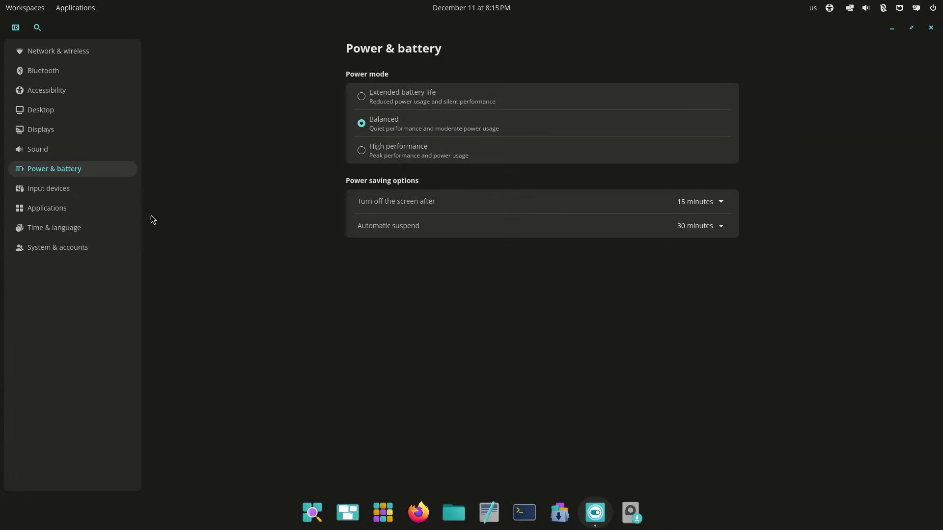
- Review the Keyboard settings under Input devices, including the alternate characters key options
{"action": "left_click", "coordinate": [97, 195]}
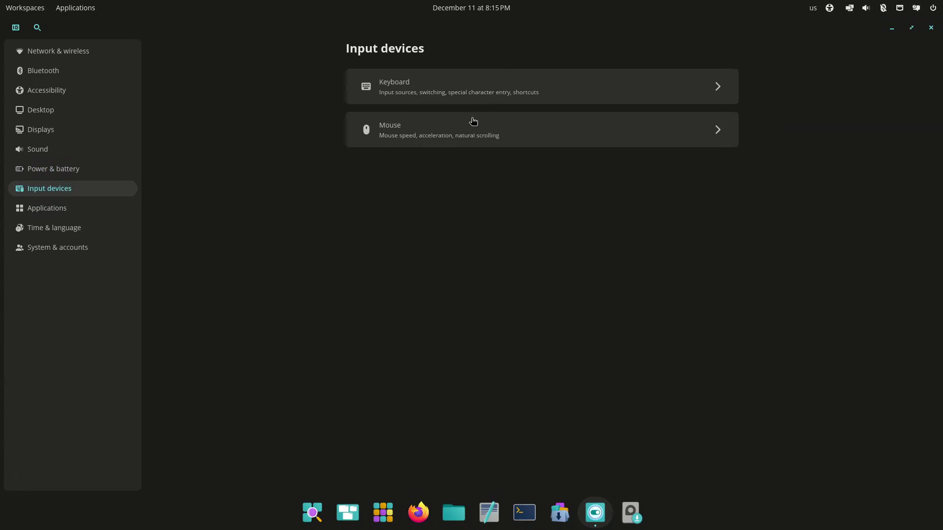
{"action": "left_click", "coordinate": [492, 93]}
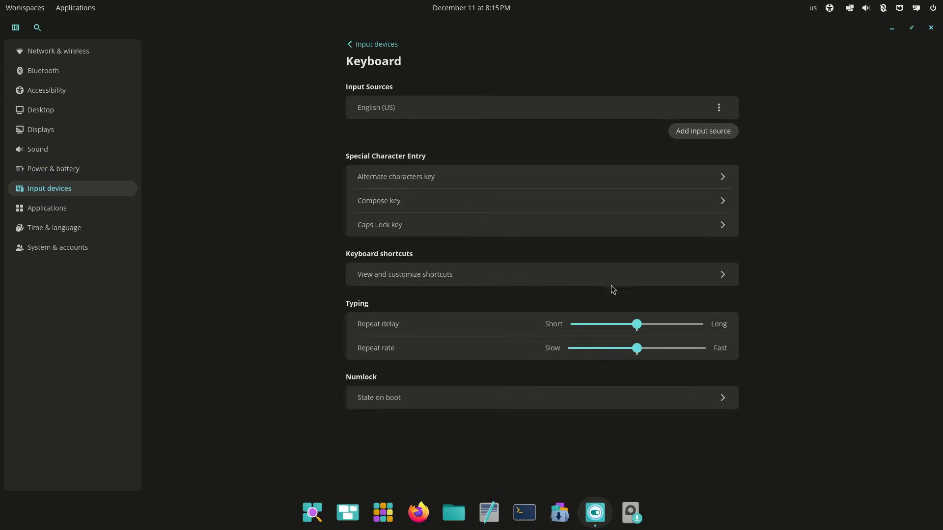
{"action": "left_click", "coordinate": [485, 175]}
{"action": "left_click", "coordinate": [893, 59]}
- Review the Default Applications settings and view the available text editor choices without changing them
{"action": "left_click", "coordinate": [80, 214]}
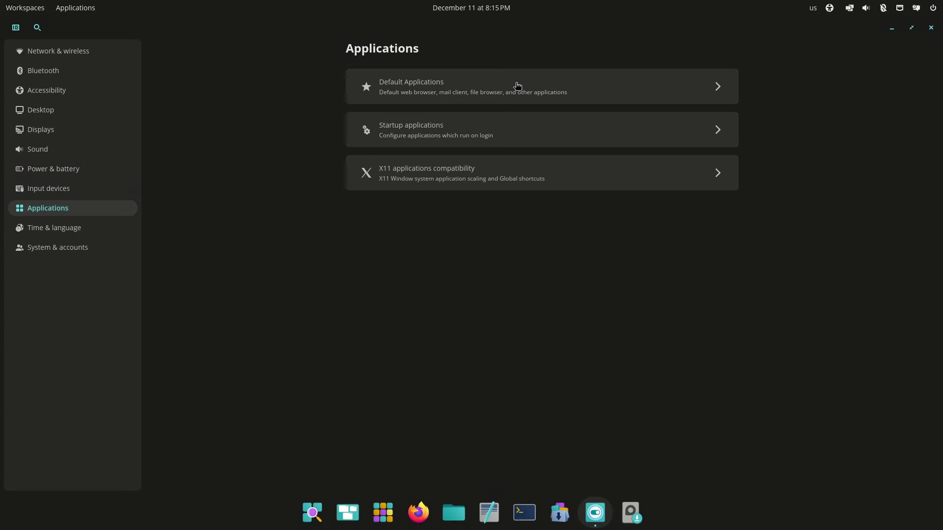
{"action": "left_click", "coordinate": [571, 74]}
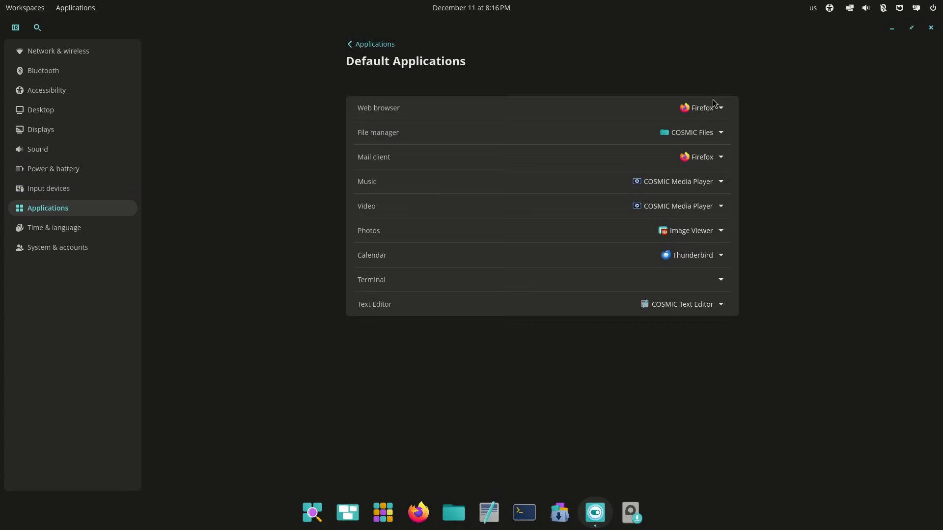
{"action": "left_click", "coordinate": [715, 305]}
{"action": "left_click", "coordinate": [712, 306]}
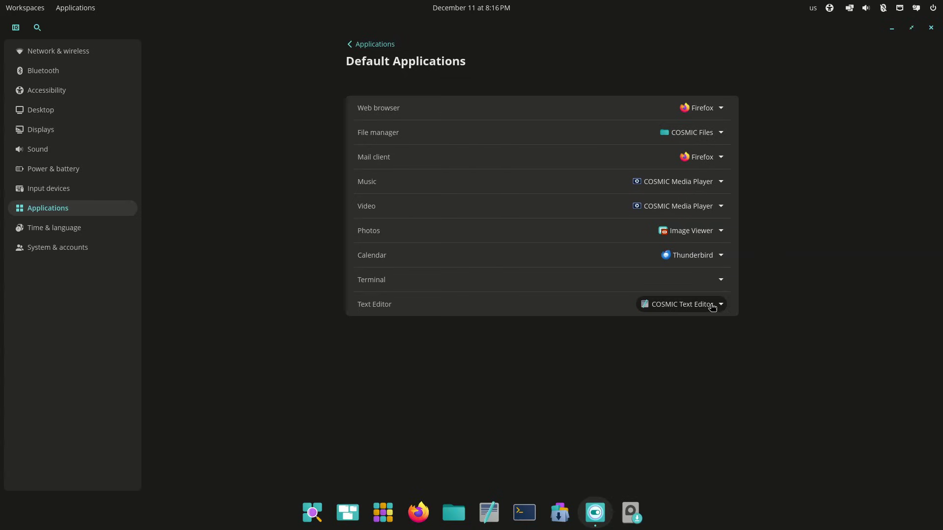
{"action": "left_click", "coordinate": [357, 49]}
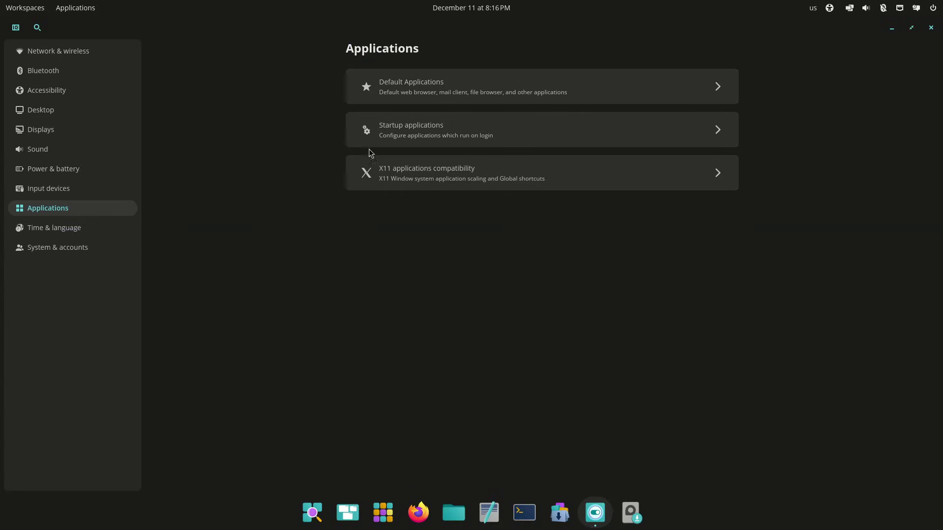
- Examine the Startup applications and X11 applications compatibility settings
{"action": "left_click", "coordinate": [404, 139]}
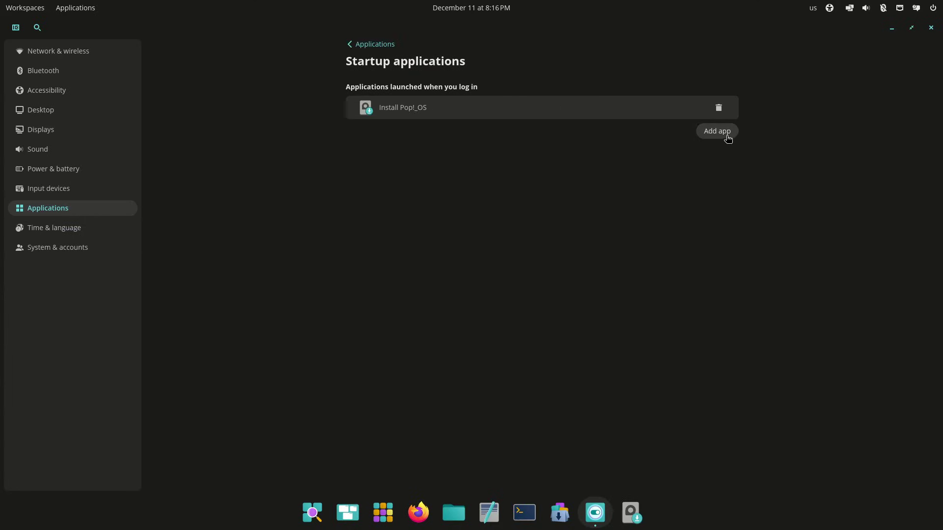
{"action": "left_click", "coordinate": [355, 45]}
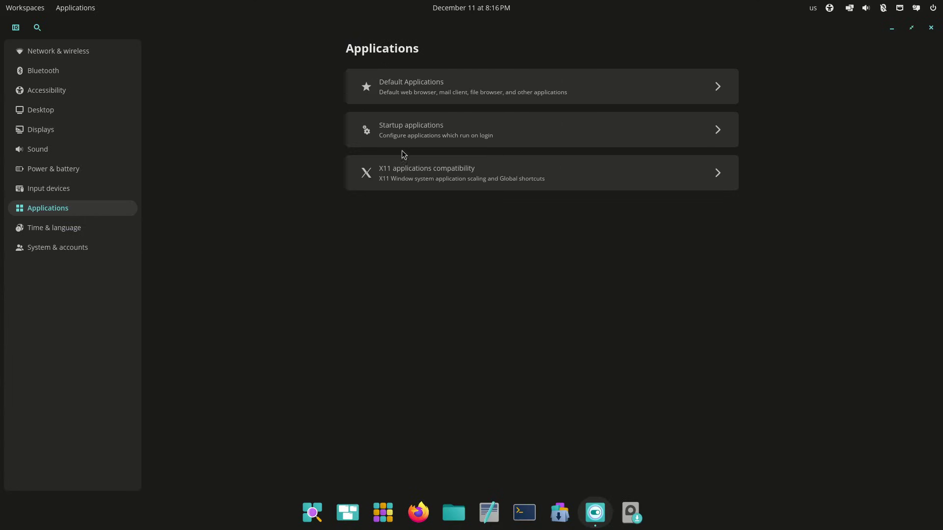
{"action": "left_click", "coordinate": [400, 172]}
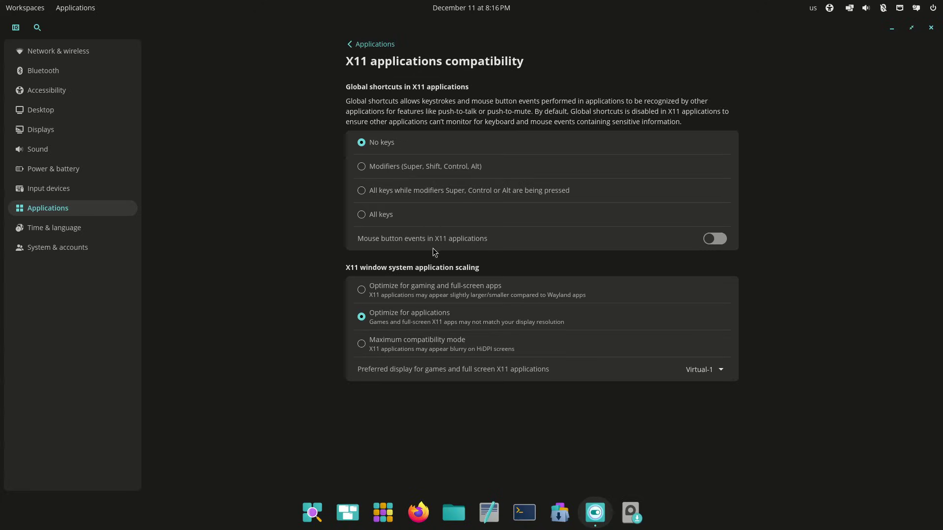
{"action": "left_click", "coordinate": [364, 45]}
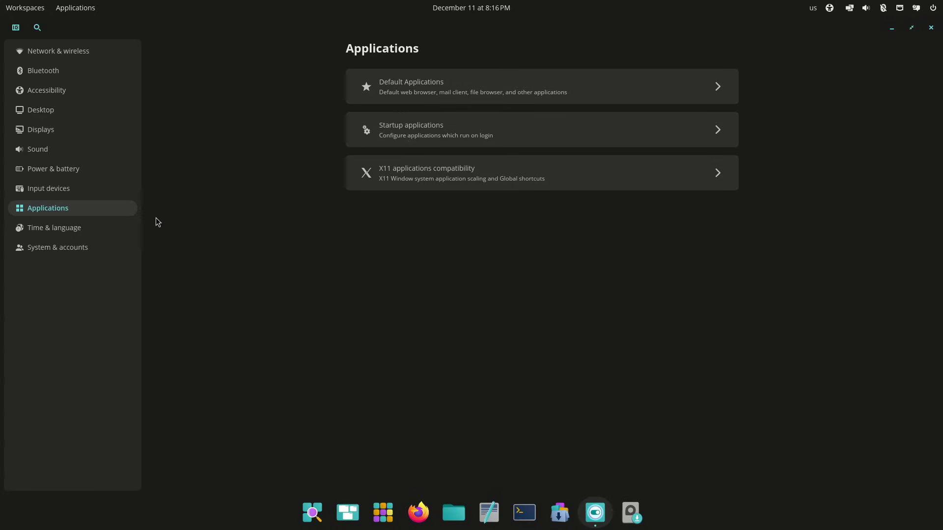
- Review the Date & time and Region & language pages of the Time & language settings
{"action": "left_click", "coordinate": [99, 228]}
{"action": "left_click", "coordinate": [422, 92]}
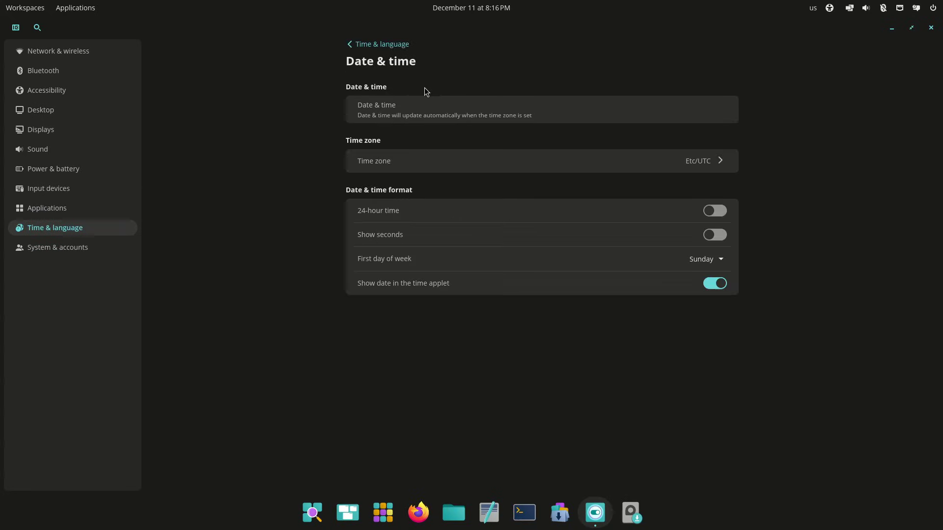
{"action": "left_click", "coordinate": [369, 43]}
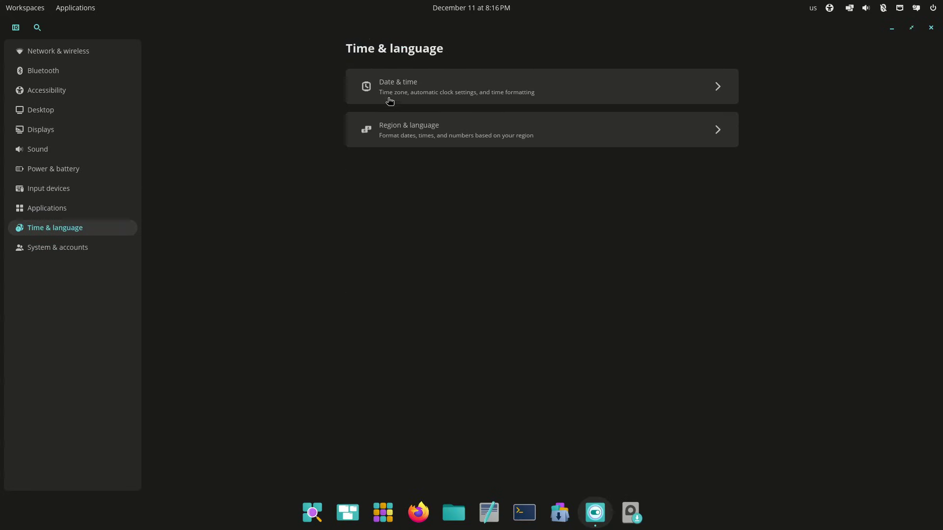
{"action": "left_click", "coordinate": [387, 130]}
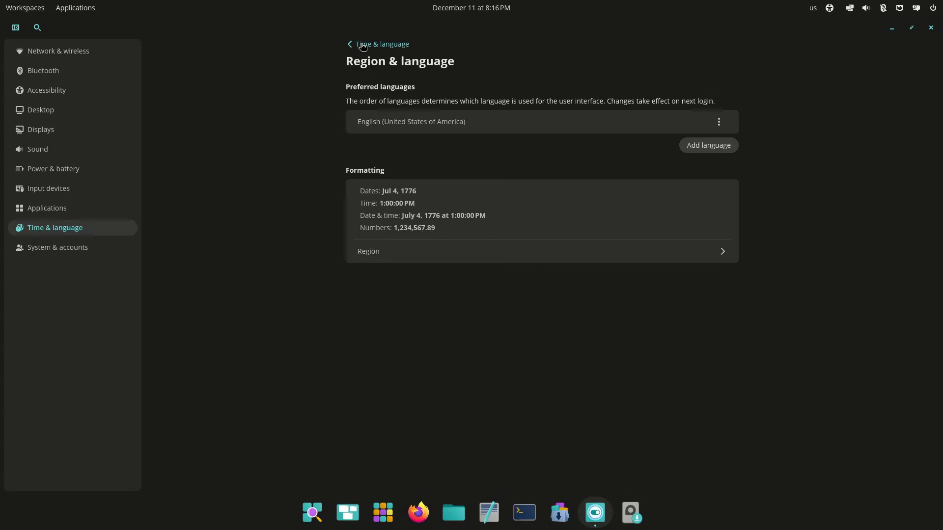
{"action": "left_click", "coordinate": [362, 45]}
- Review the Users and About pages under System & accounts, and close the settings window
{"action": "left_click", "coordinate": [107, 253]}
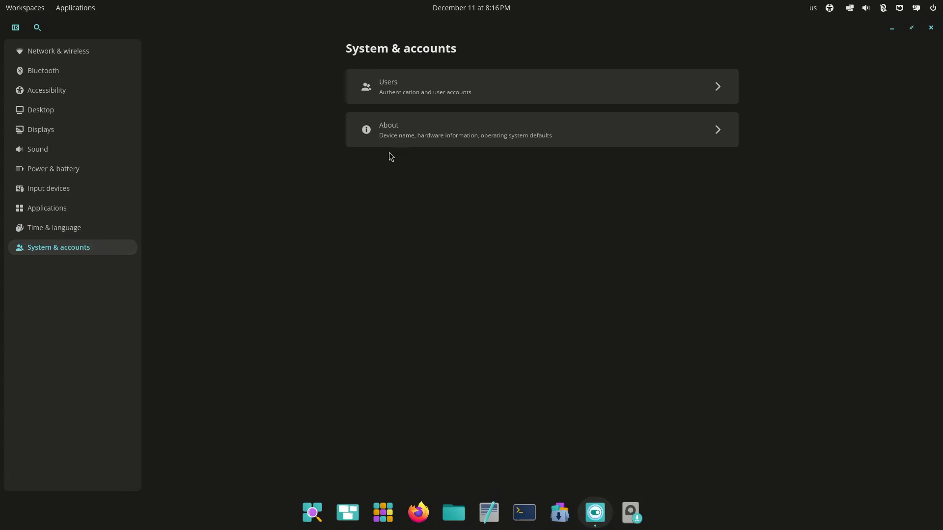
{"action": "left_click", "coordinate": [407, 91]}
{"action": "left_click", "coordinate": [376, 45]}
{"action": "left_click", "coordinate": [400, 129]}
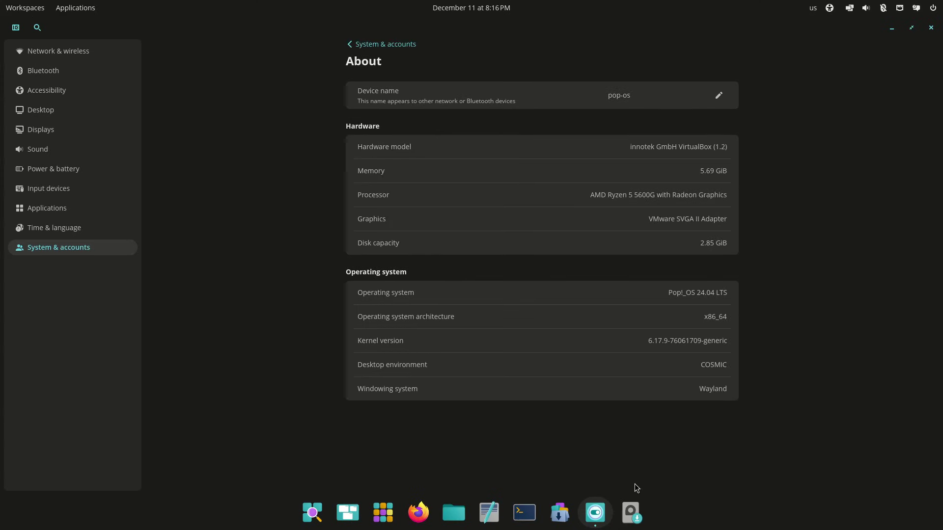
{"action": "left_click", "coordinate": [380, 45]}
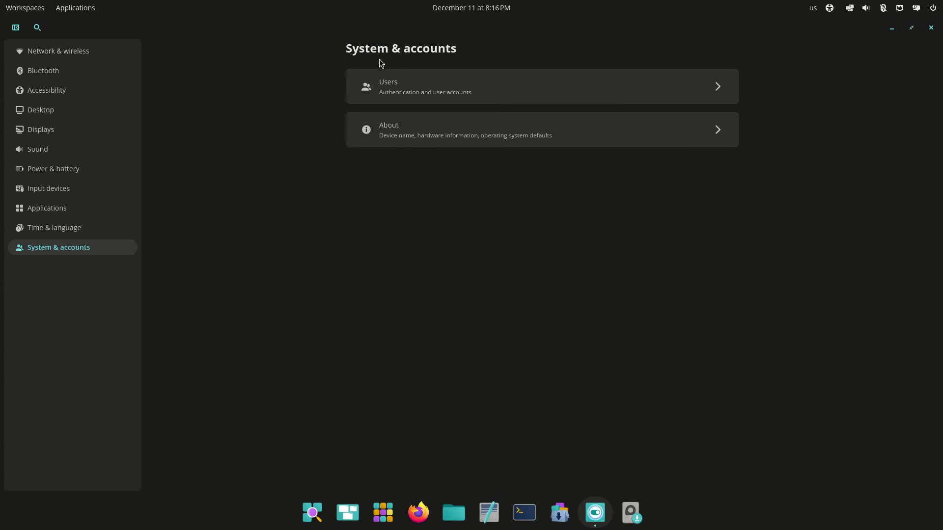
{"action": "left_click", "coordinate": [931, 28]}
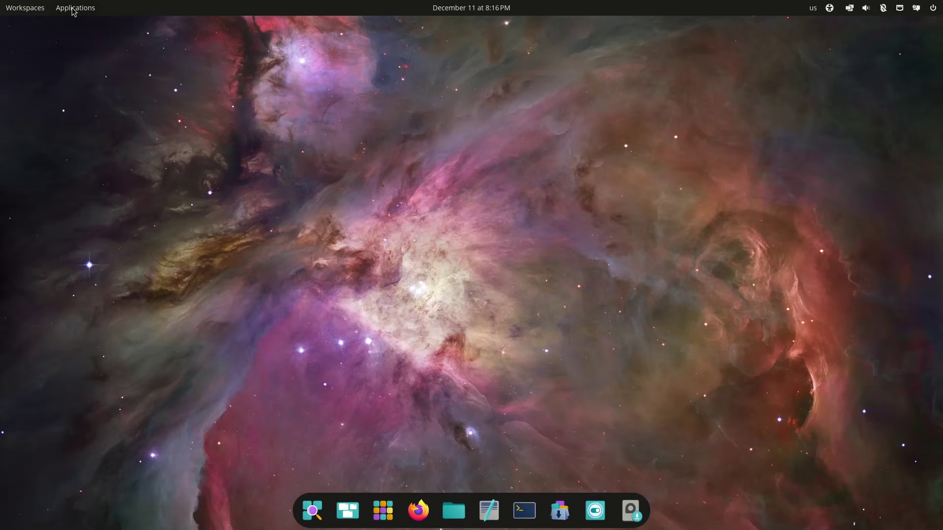
- View the desktop panel's calendar, open its date, time and calendar settings, and close the settings window
{"action": "left_click", "coordinate": [469, 7]}
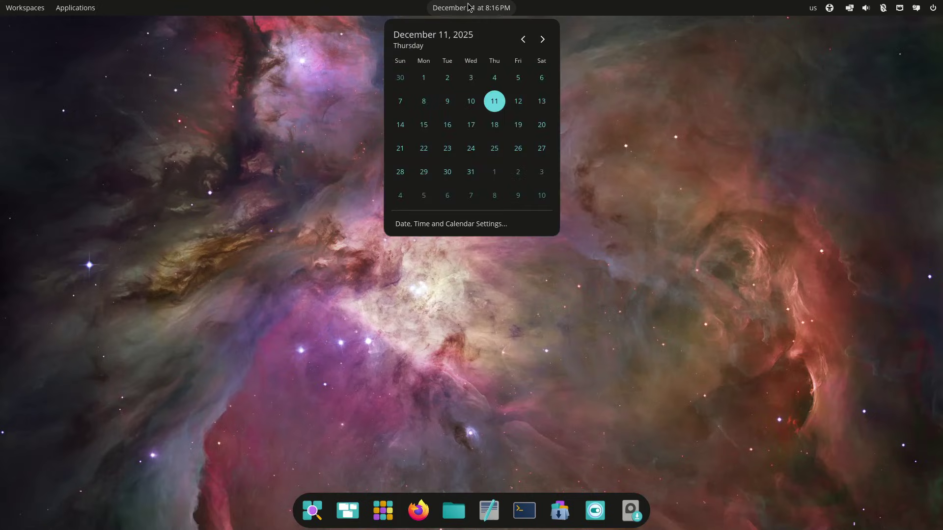
{"action": "left_click", "coordinate": [470, 227]}
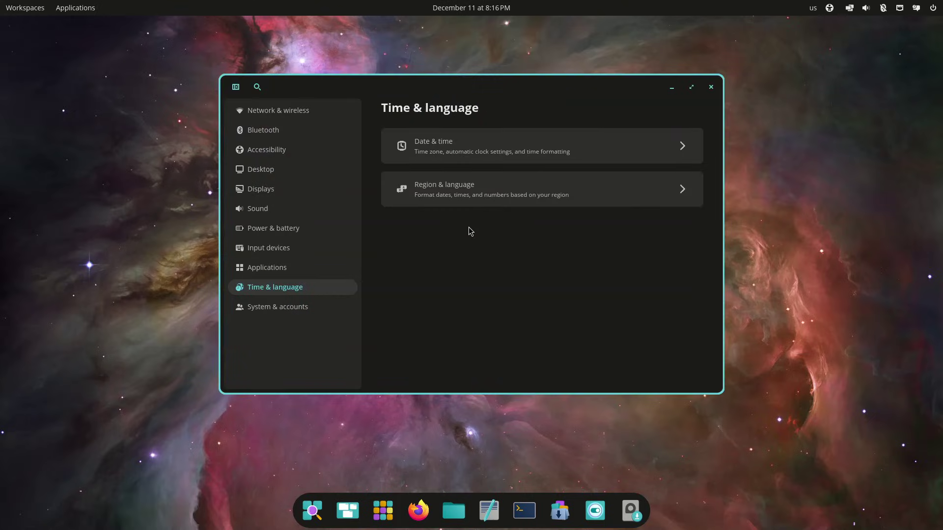
{"action": "left_click", "coordinate": [713, 87]}
- View the desktop panel's keyboard layout, accessibility and window tiling applets without changing any option
{"action": "left_click", "coordinate": [815, 8]}
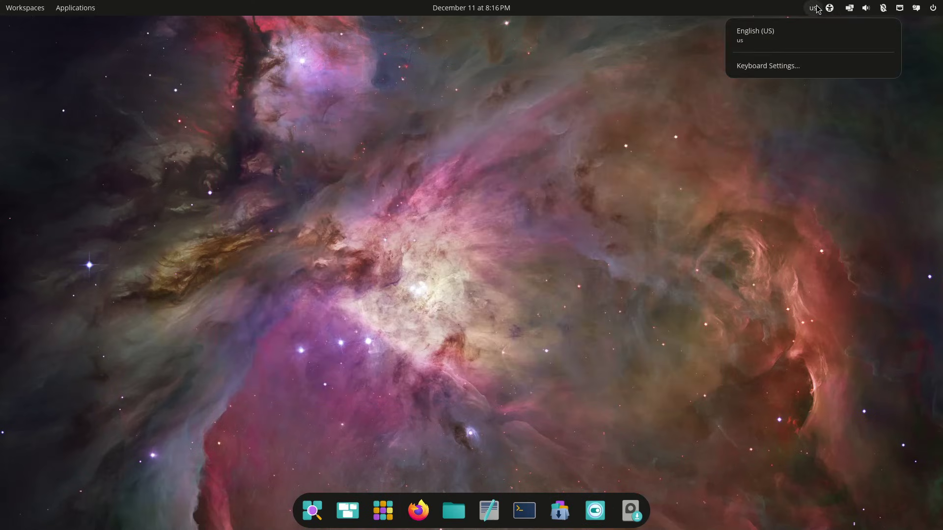
{"action": "left_click", "coordinate": [829, 9]}
{"action": "left_click", "coordinate": [829, 9]}
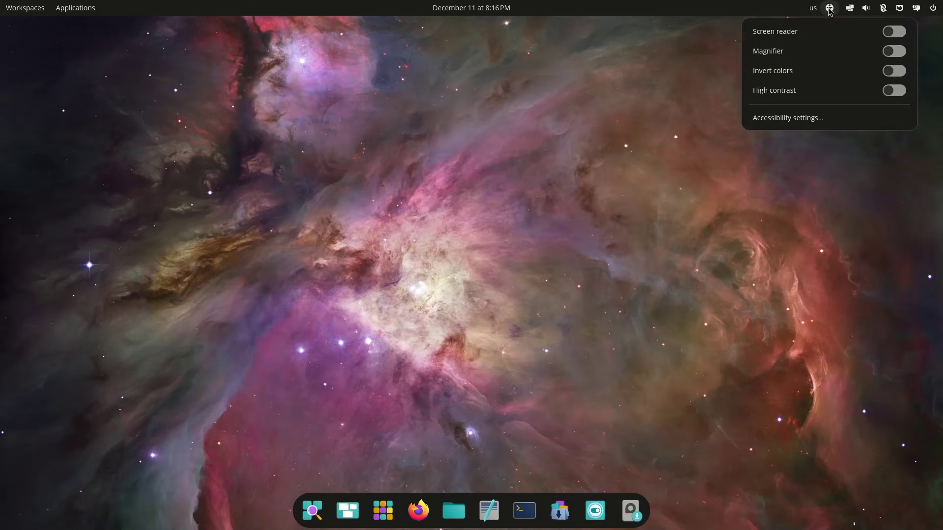
{"action": "left_click", "coordinate": [848, 10]}
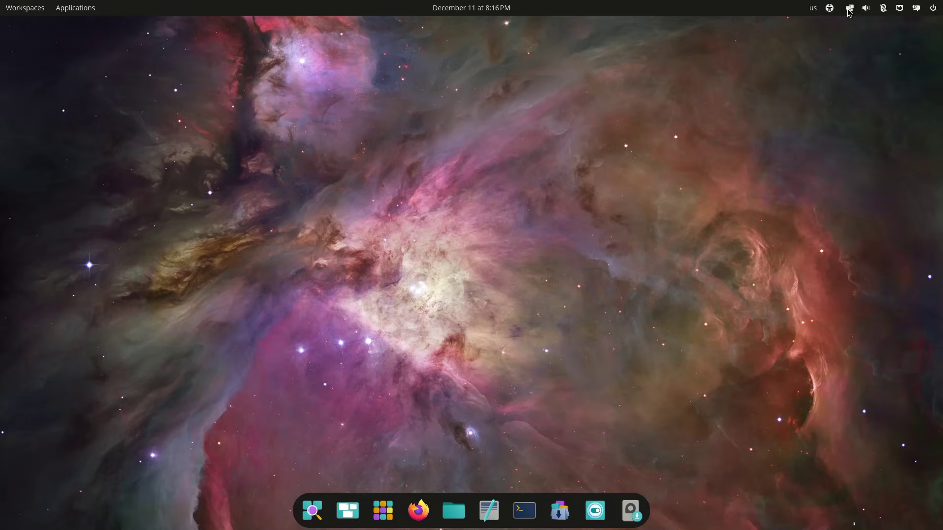
{"action": "left_click", "coordinate": [848, 10]}
{"action": "left_click", "coordinate": [849, 10]}
{"action": "left_click", "coordinate": [849, 11]}
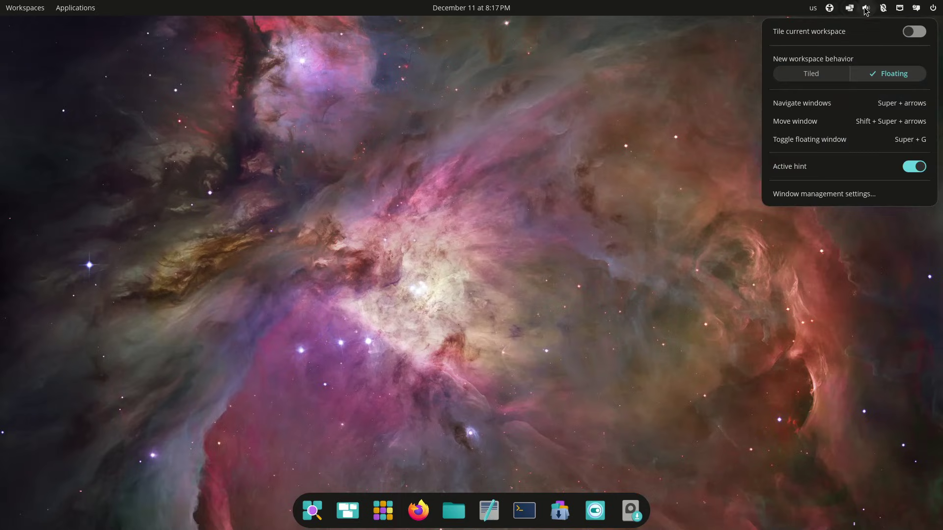
- View the desktop panel's sound, Bluetooth, network, notification and power applets without changing any option
{"action": "left_click", "coordinate": [867, 9]}
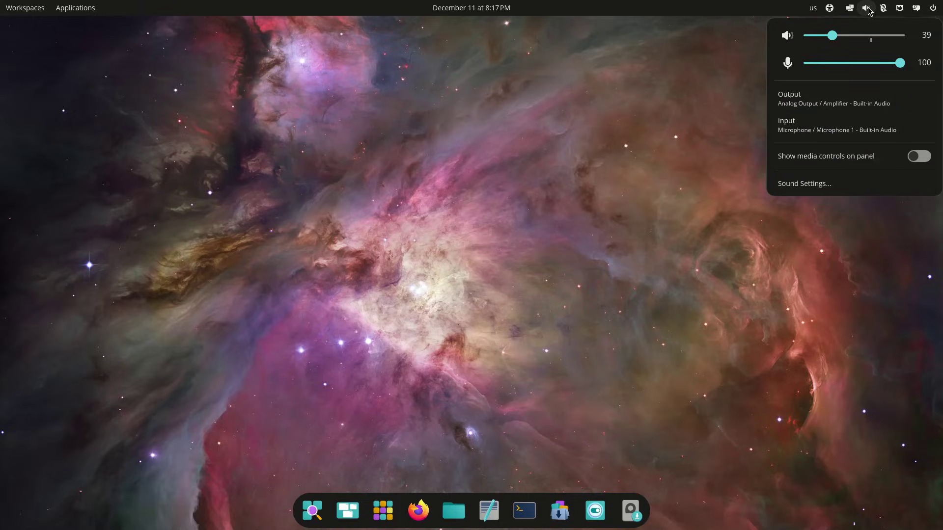
{"action": "left_click", "coordinate": [883, 10]}
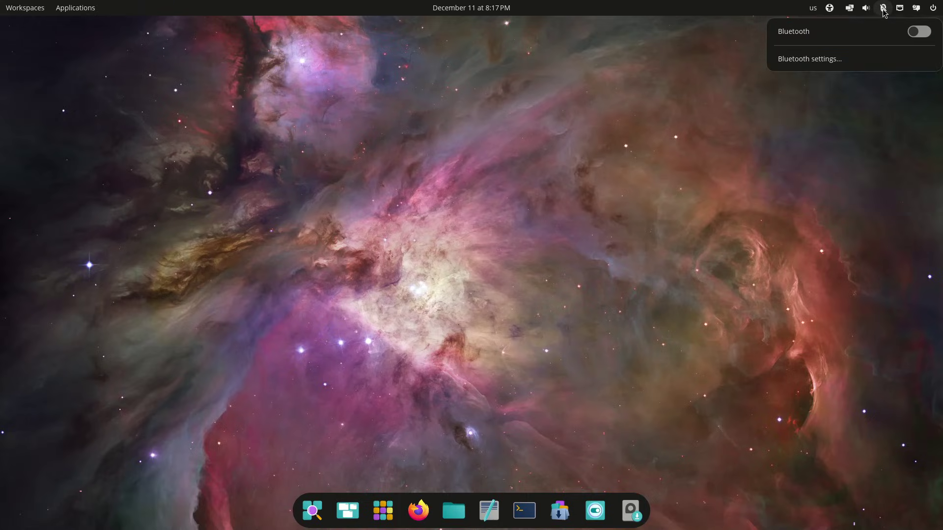
{"action": "left_click", "coordinate": [899, 10]}
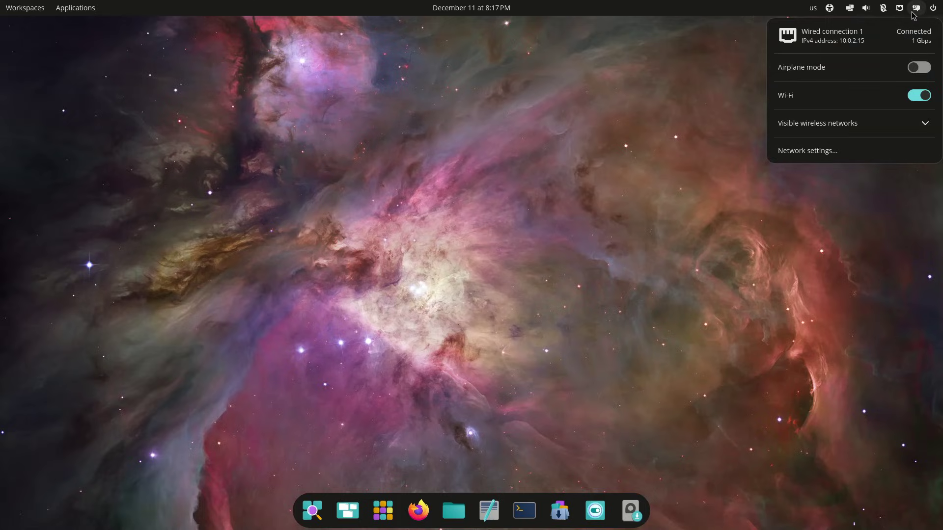
{"action": "left_click", "coordinate": [915, 13]}
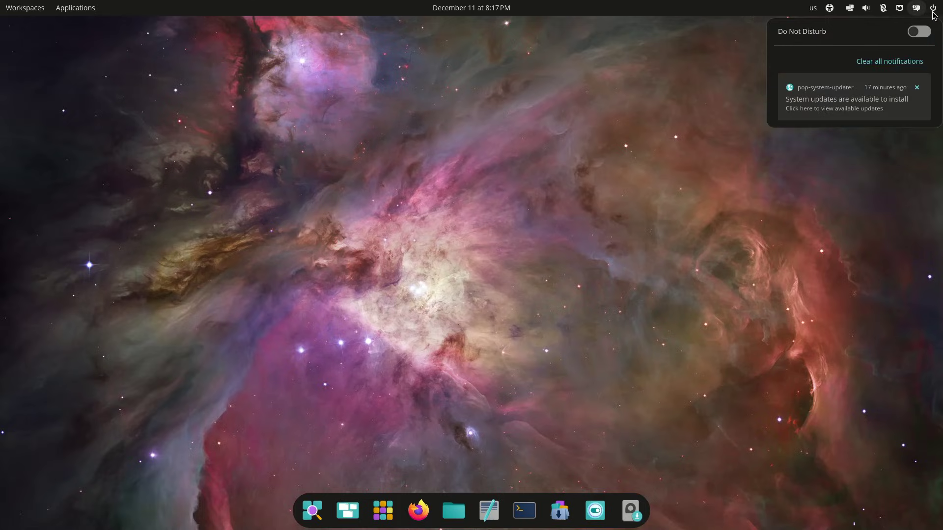
{"action": "left_click", "coordinate": [933, 13]}
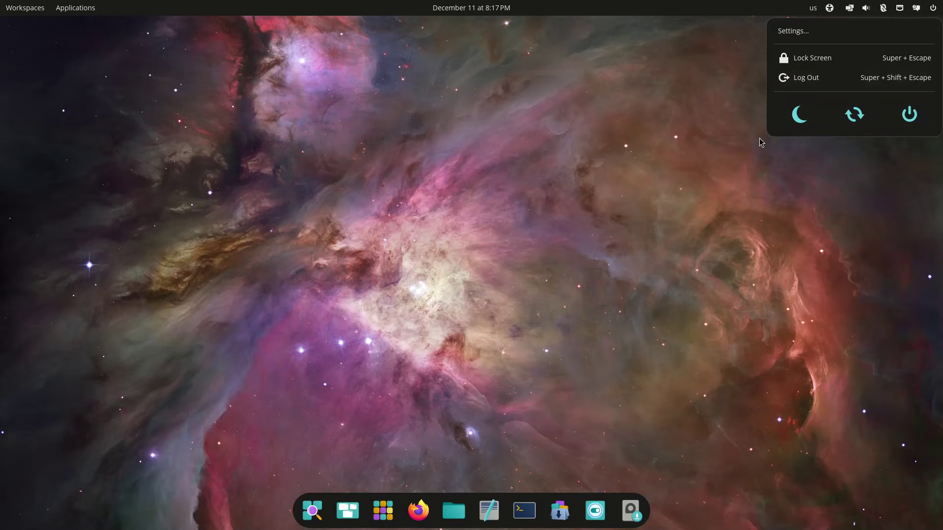
- View the options offered for the empty desktop area and the workspaces overview, and close both without changing anything
{"action": "left_click", "coordinate": [641, 386]}
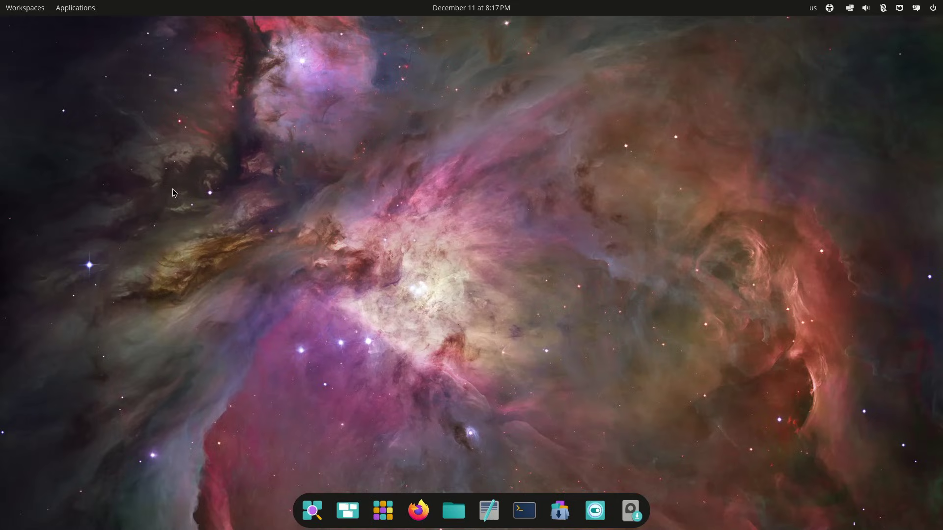
{"action": "right_click", "coordinate": [55, 78]}
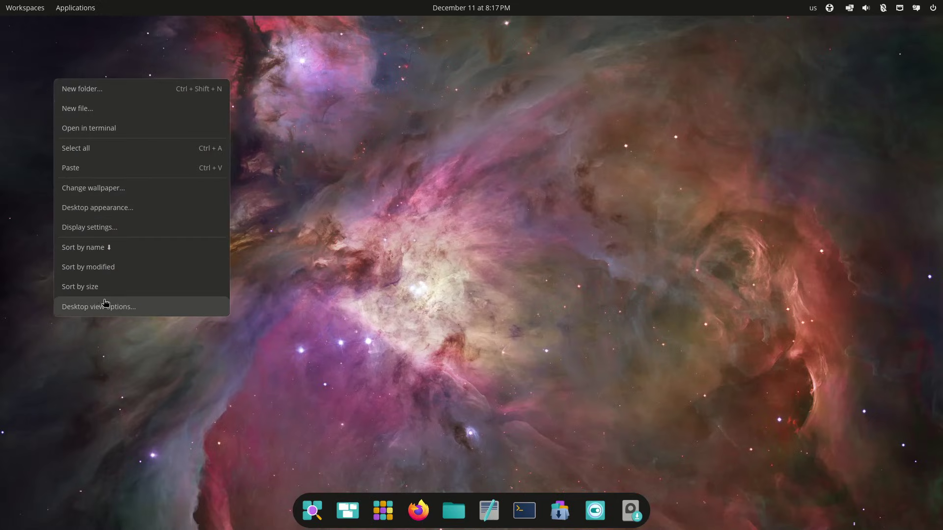
{"action": "left_click", "coordinate": [75, 21]}
{"action": "left_click", "coordinate": [20, 4]}
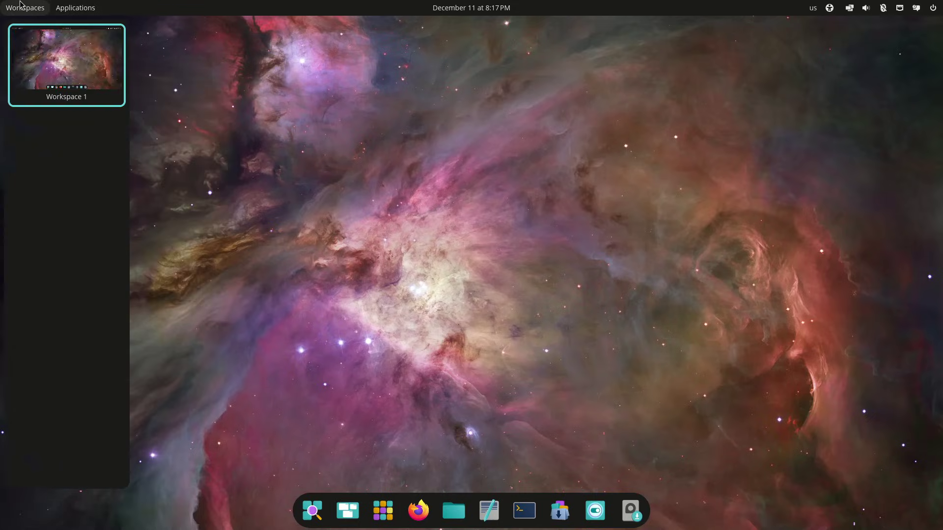
{"action": "left_click", "coordinate": [20, 4]}
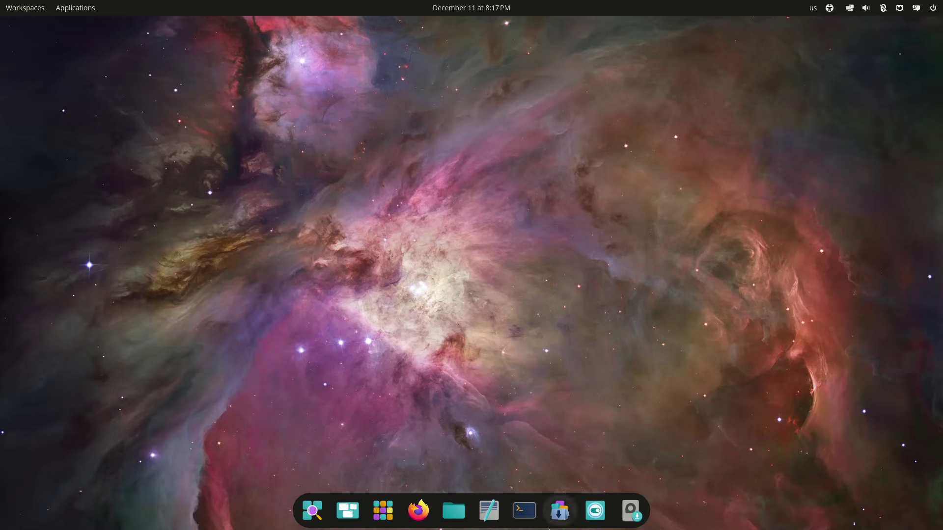
- Shut down the guest system, confirming the power-off, and take the virtual machine window out of full-screen mode
{"action": "left_click", "coordinate": [933, 8]}
{"action": "left_click", "coordinate": [898, 116]}
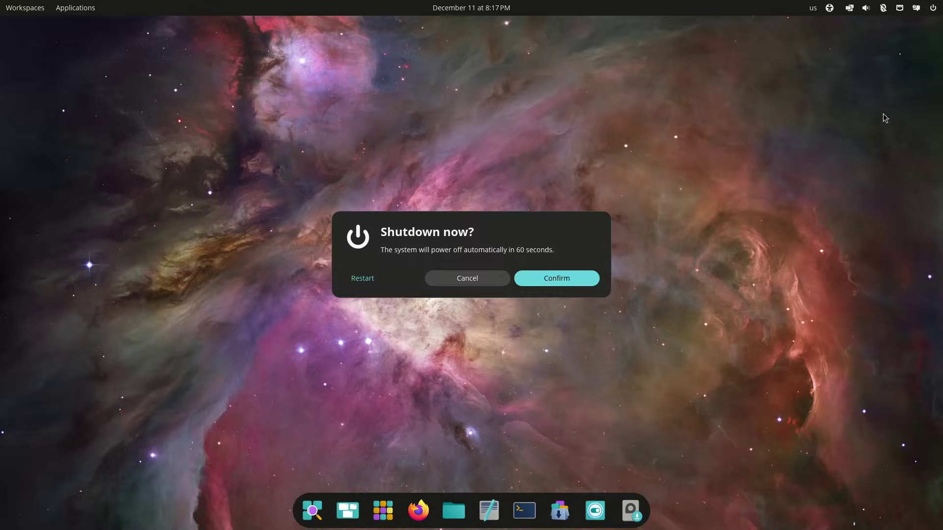
{"action": "left_click", "coordinate": [540, 276]}
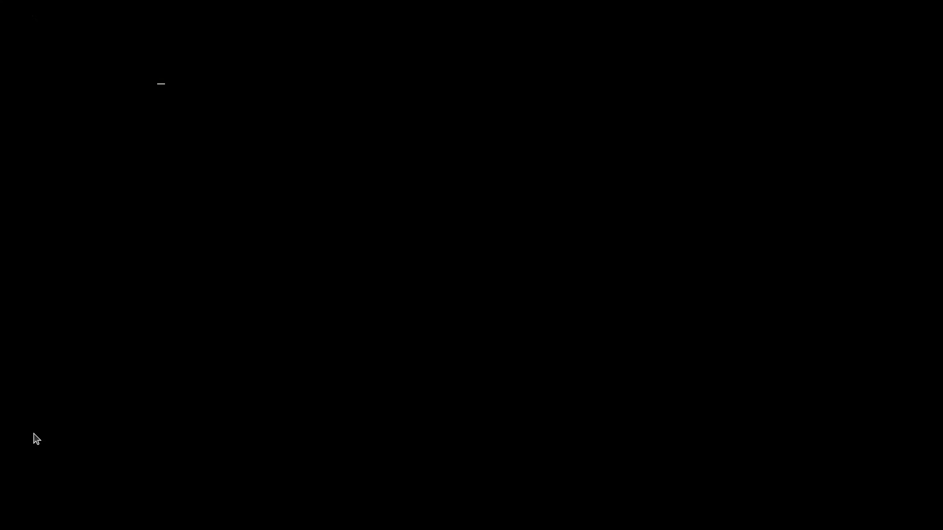
{"action": "key", "text": "Control_R+f"}
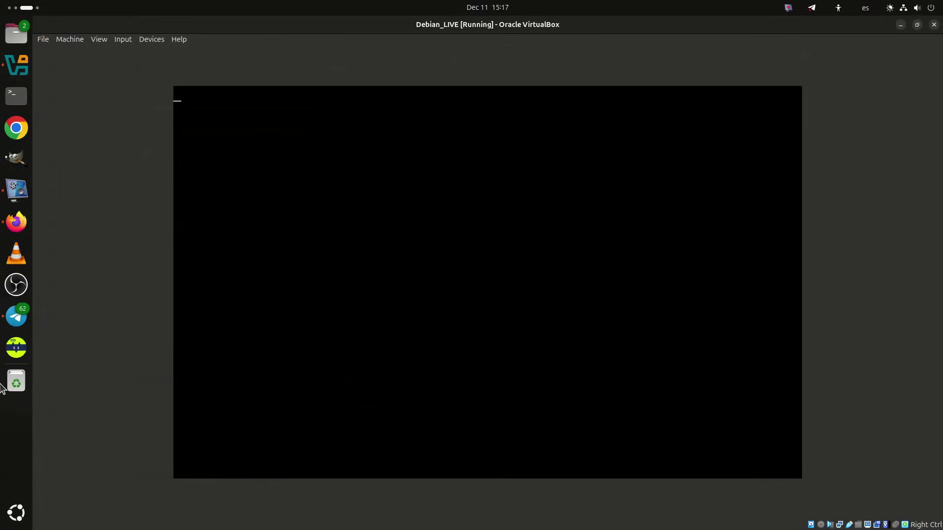